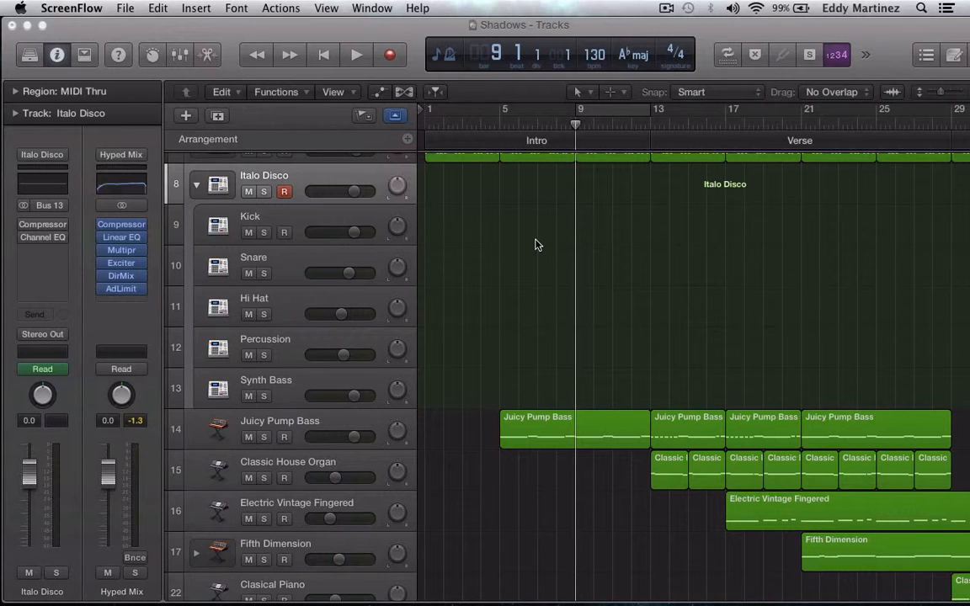
# Record a four-bar drum part on the Italo Disco track from bar 9 to bar 13.
pyautogui.scroll(2, 538, 244)
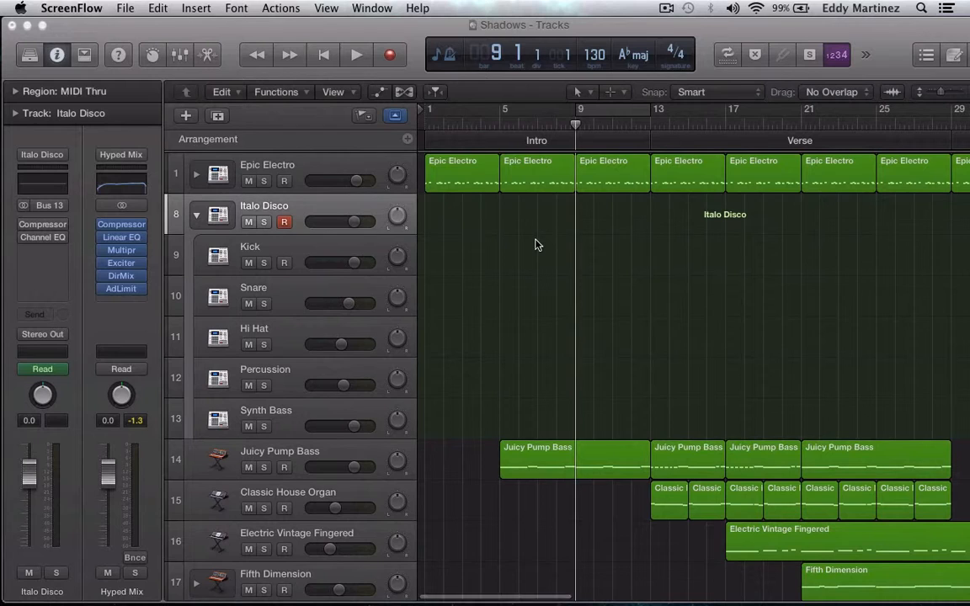
pyautogui.click(391, 56)
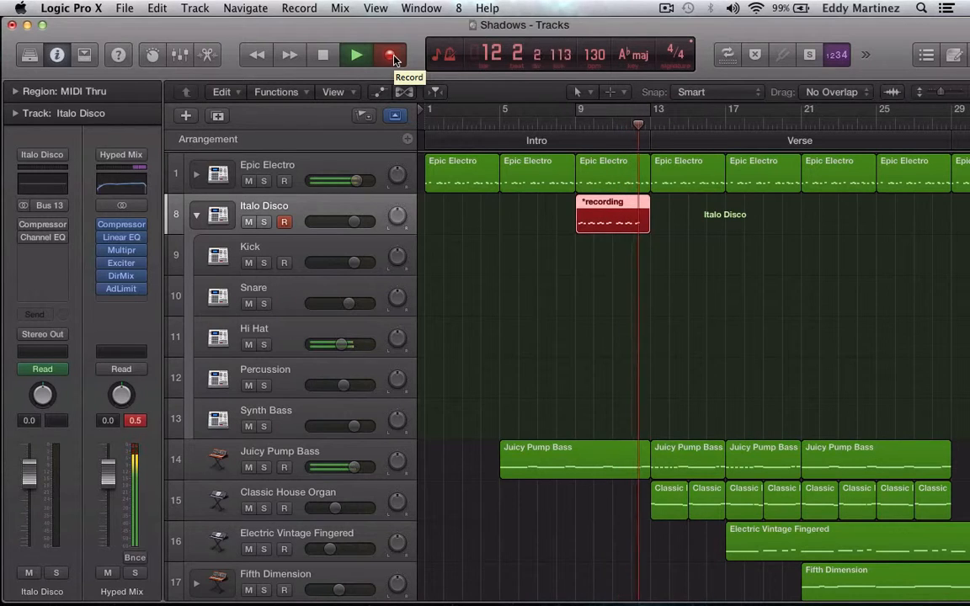
pyautogui.press('space')
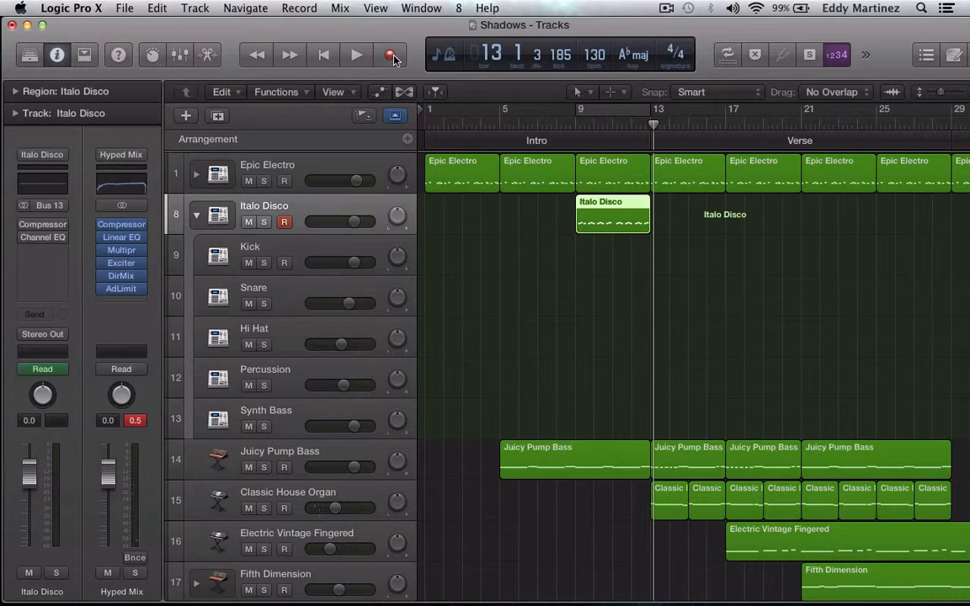
# Quantize all notes of the new Italo Disco region at bar 9 to 1/16 notes in the Piano Roll.
pyautogui.doubleClick(612, 224)
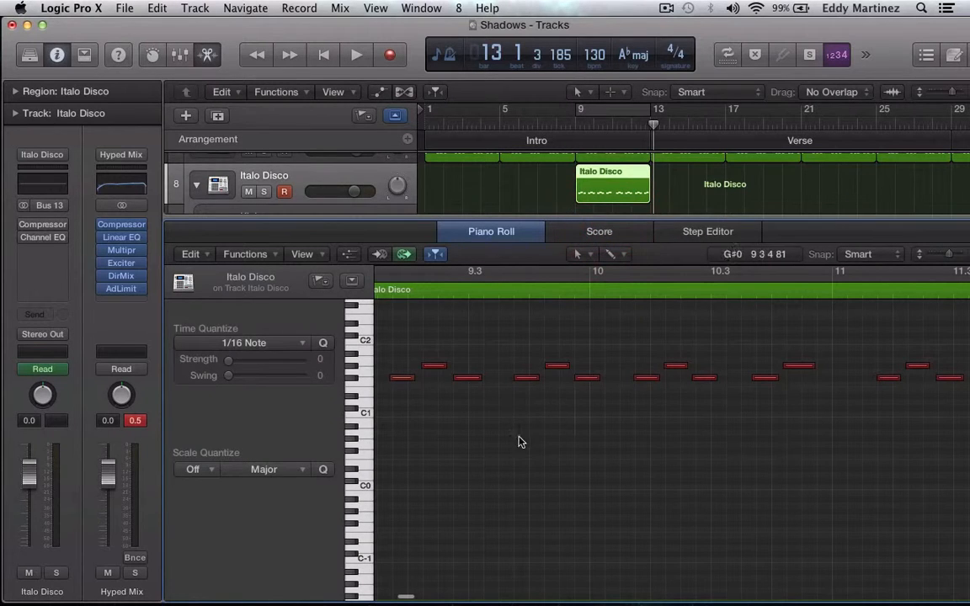
pyautogui.press('super')
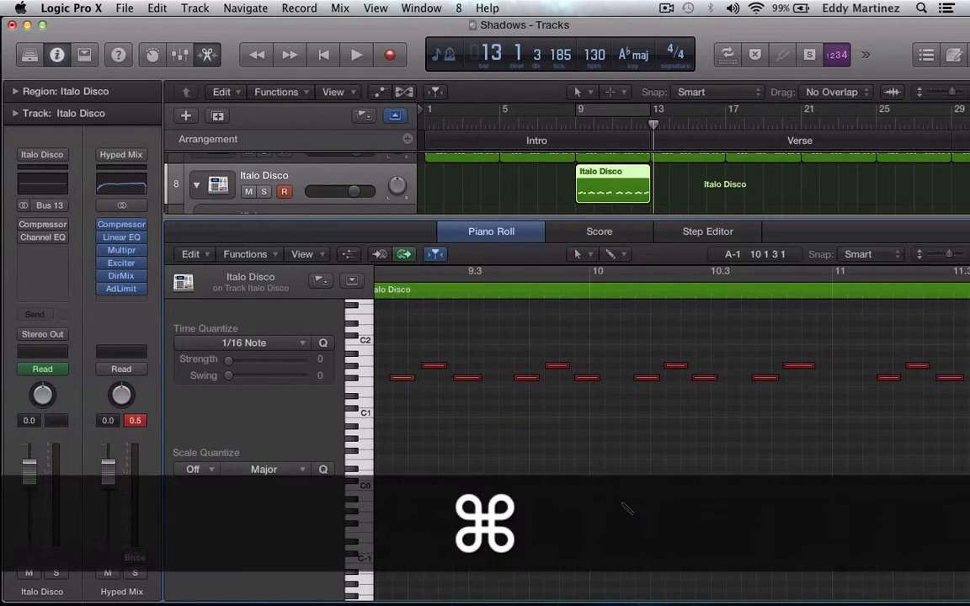
pyautogui.press('super+a')
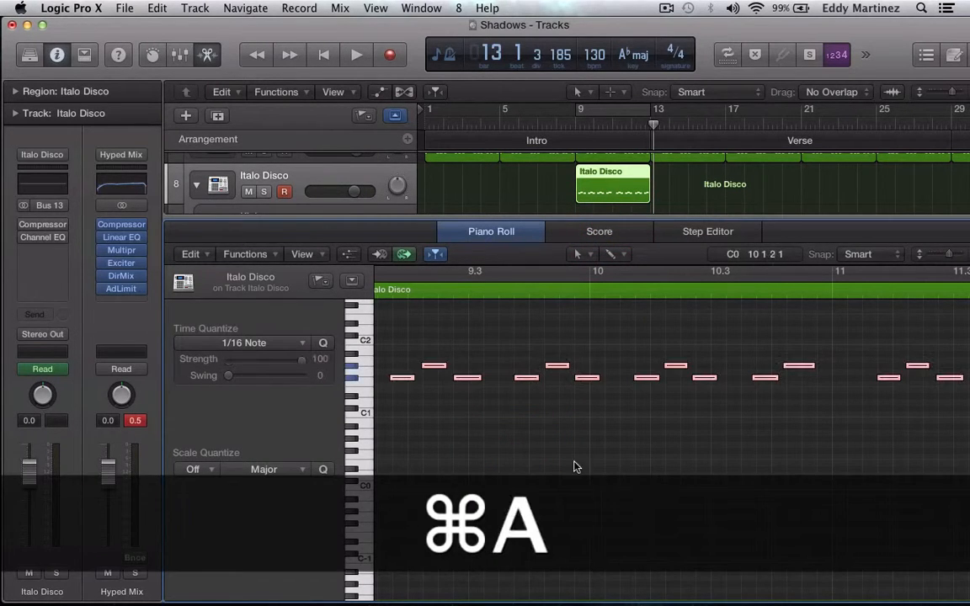
pyautogui.click(323, 344)
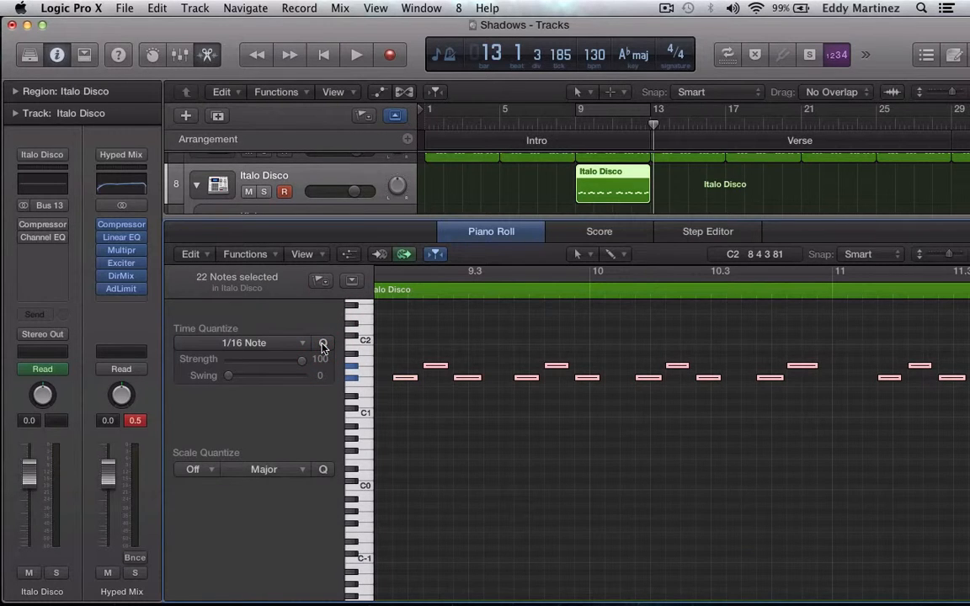
# Listen to the quantized Italo Disco region with bars 9 to 13 cycled, closing the Piano Roll when finished.
pyautogui.click(621, 109)
pyautogui.press('Return')
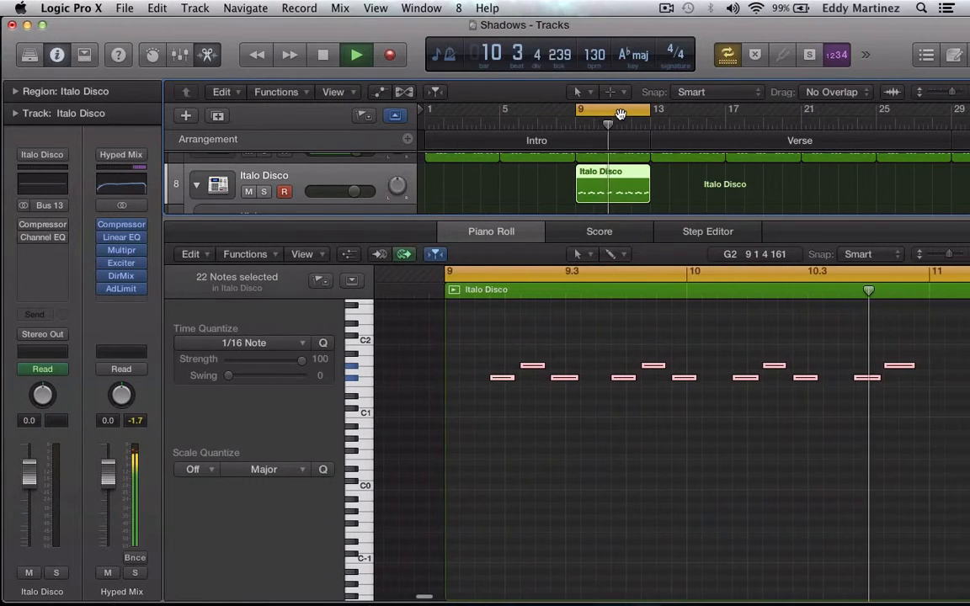
pyautogui.press('space')
pyautogui.hscroll(-5, 602, 431)
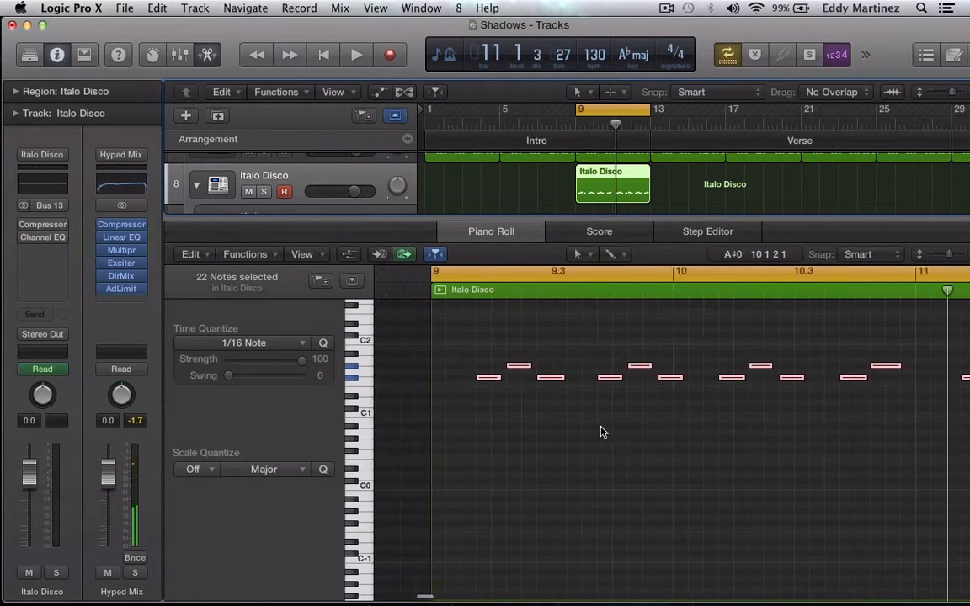
pyautogui.moveTo(581, 380); pyautogui.dragTo(562, 379)
pyautogui.press('space')
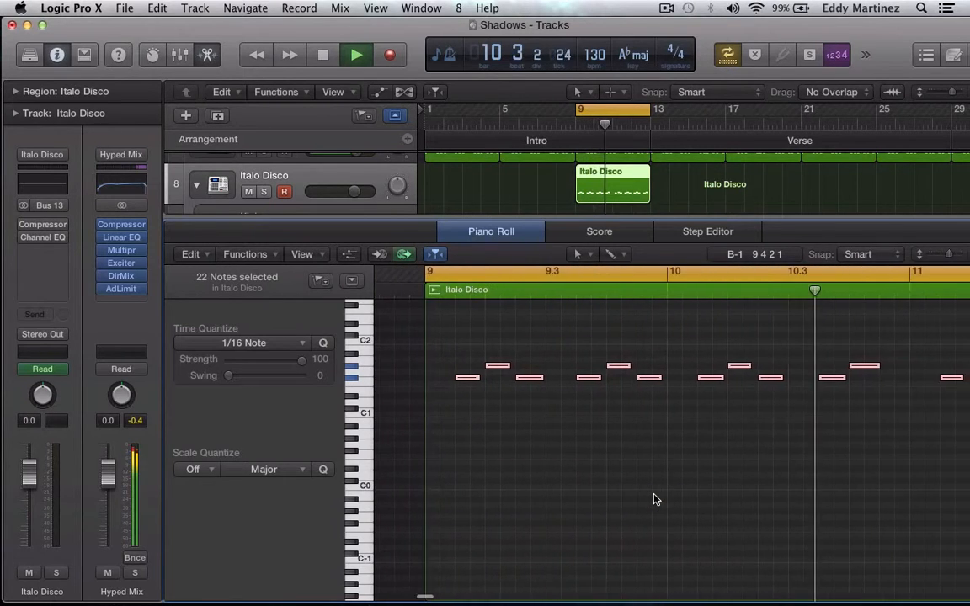
pyautogui.press('space')
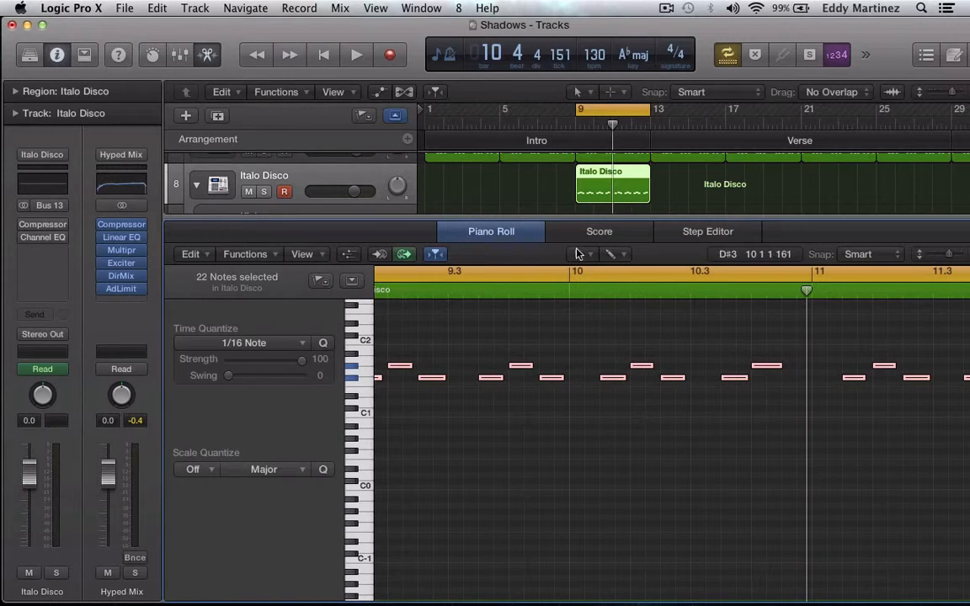
pyautogui.click(514, 232)
pyautogui.click(689, 201)
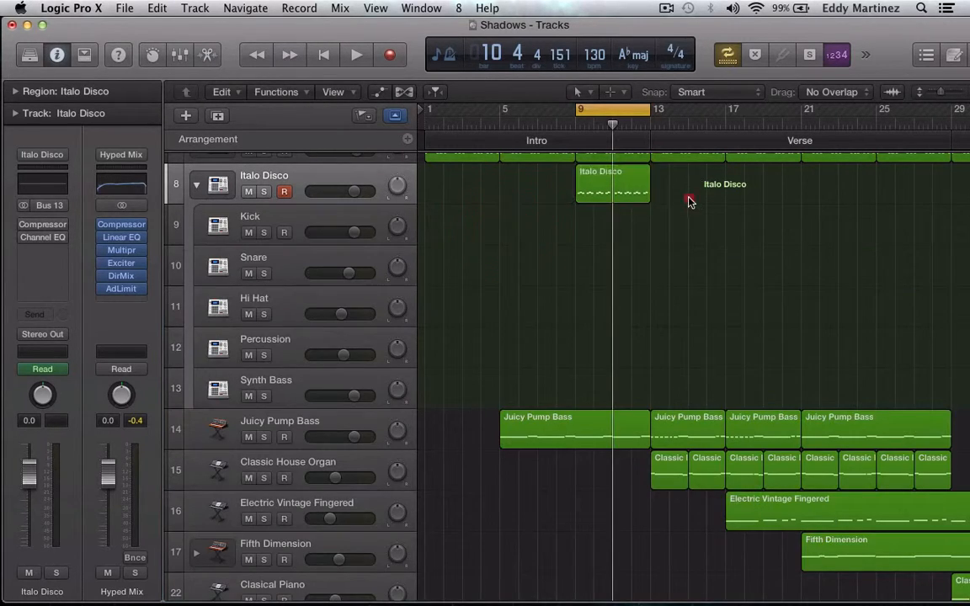
# Copy the Italo Disco region at bar 9 and, with cycling off, paste it four times back to back from bar 13 to bar 29.
pyautogui.scroll(1, 689, 201)
pyautogui.click(645, 207)
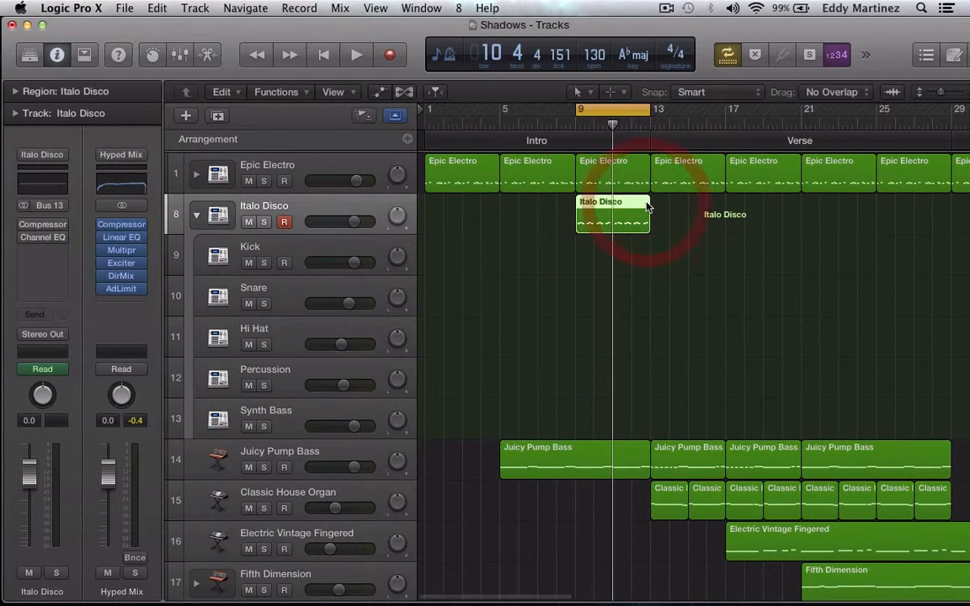
pyautogui.press('super+c')
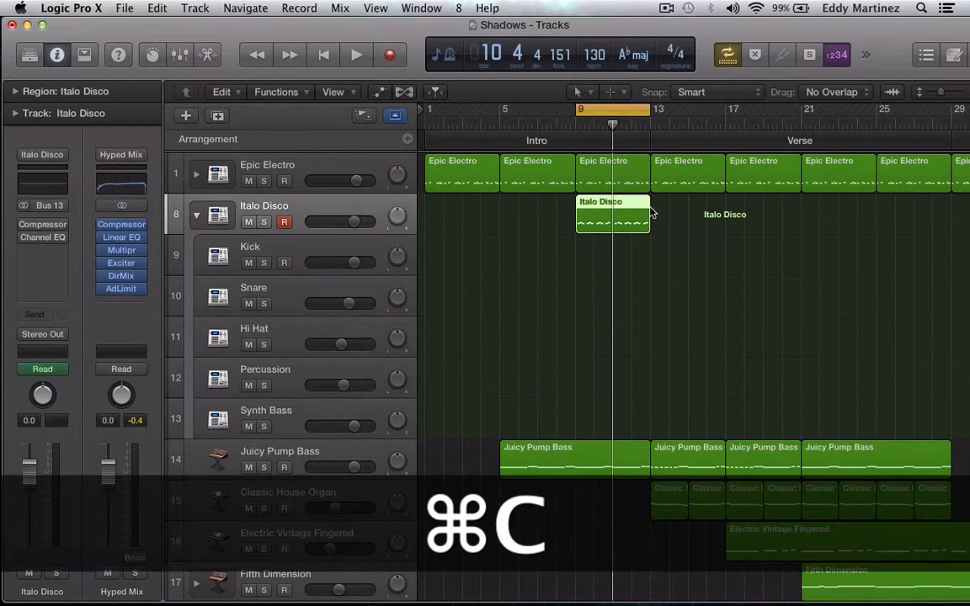
pyautogui.press('.')
pyautogui.press('.')
pyautogui.press('.')
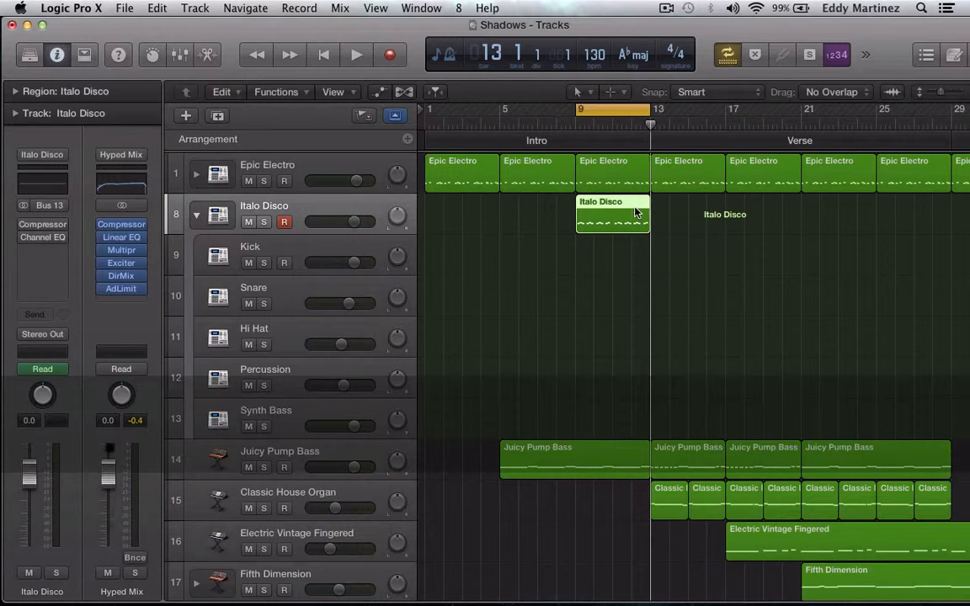
pyautogui.click(725, 56)
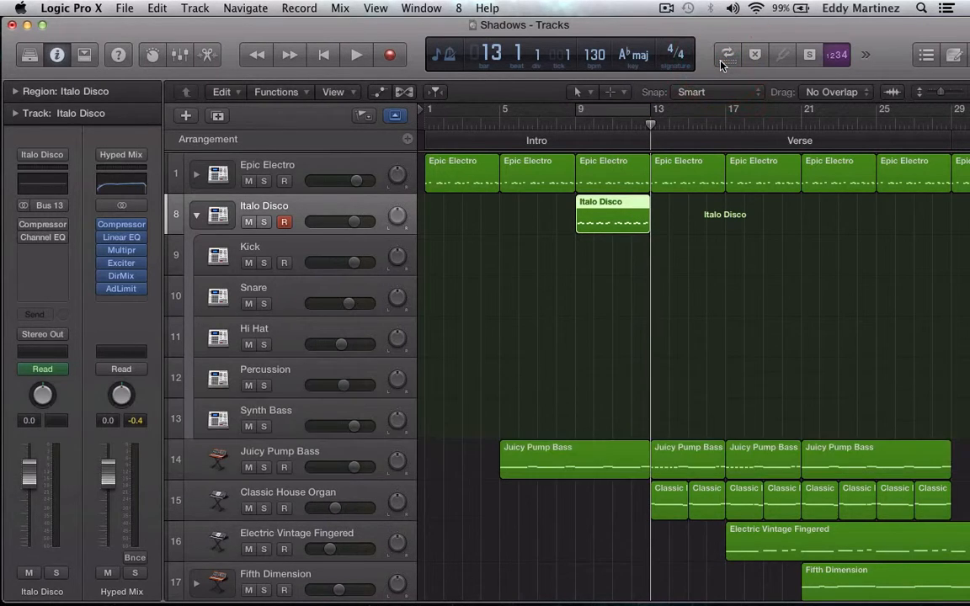
pyautogui.press('super+c')
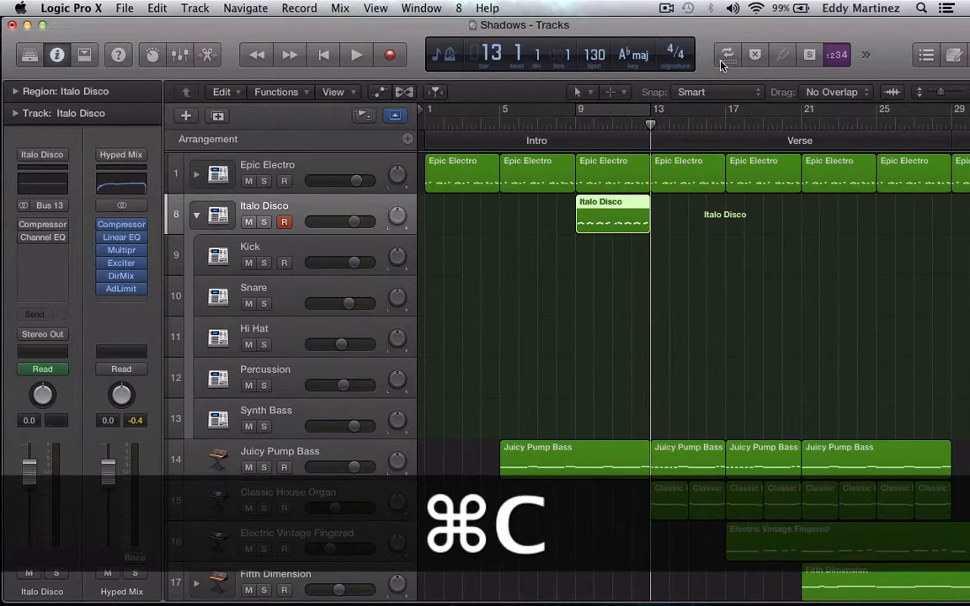
pyautogui.press('super+v')
pyautogui.press('super+v')
pyautogui.press('super+v')
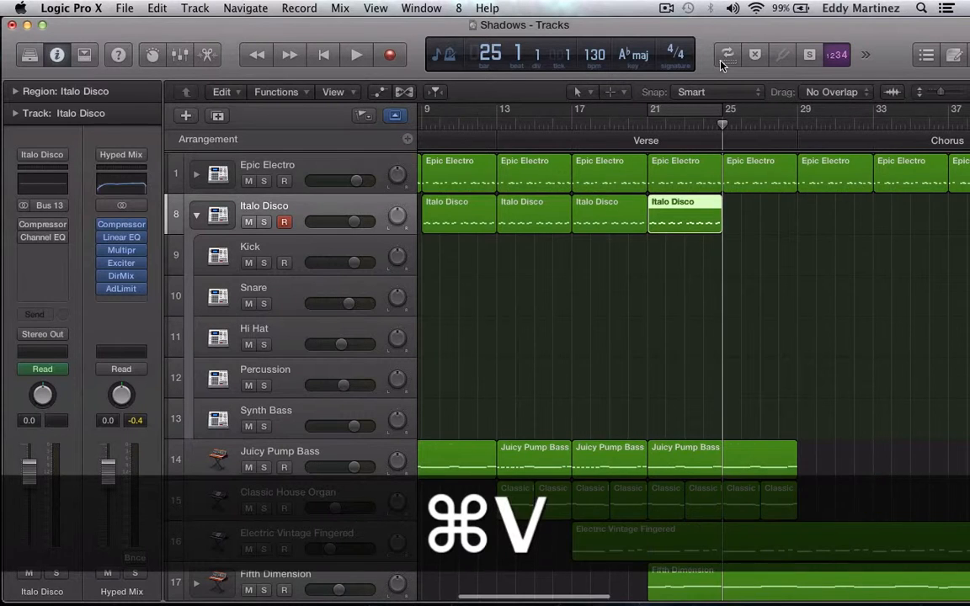
pyautogui.press('super+v')
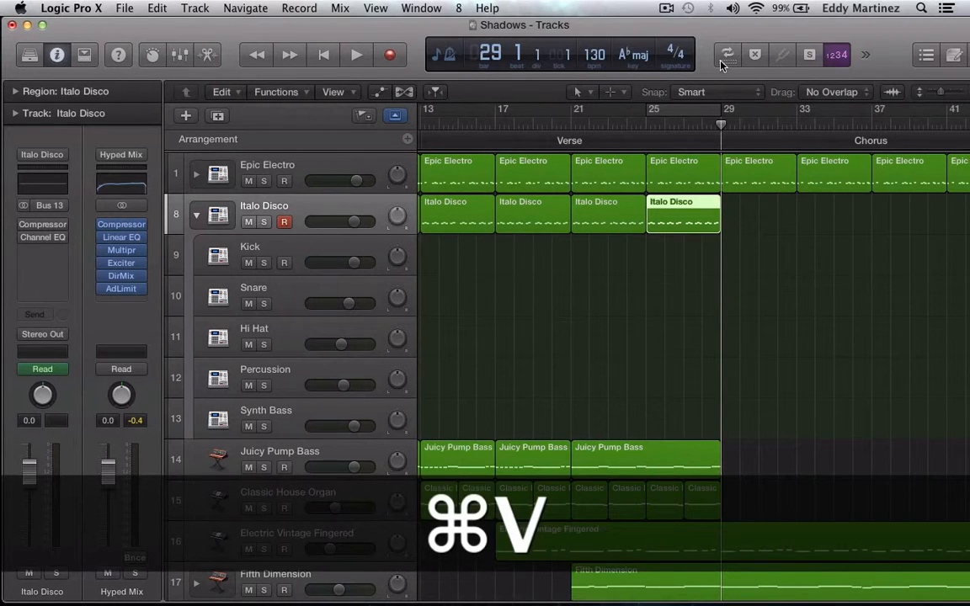
# Record the chorus drum part on the Italo Disco track from bar 29 until just past bar 37.
pyautogui.scroll(-5, 776, 135)
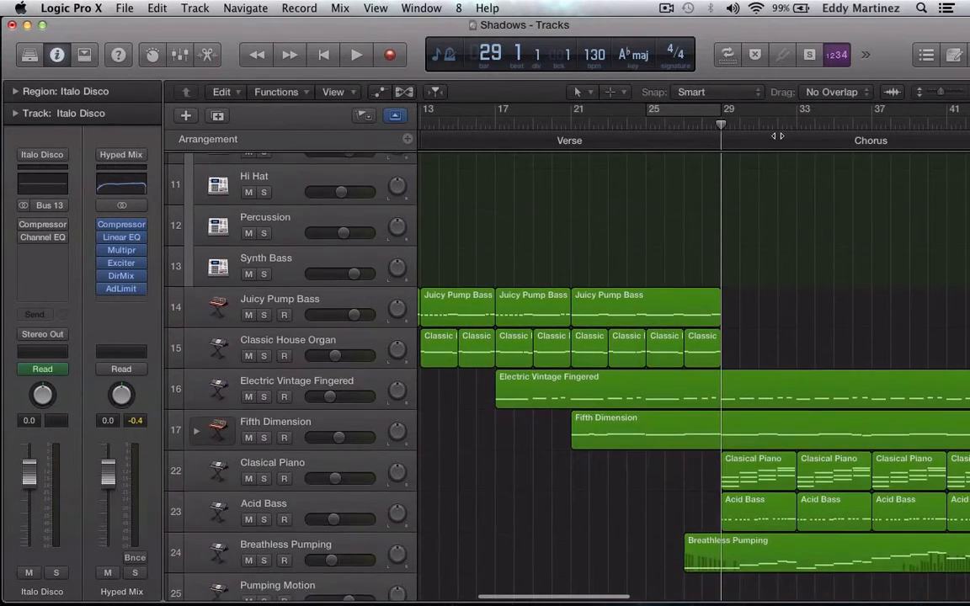
pyautogui.scroll(5, 777, 136)
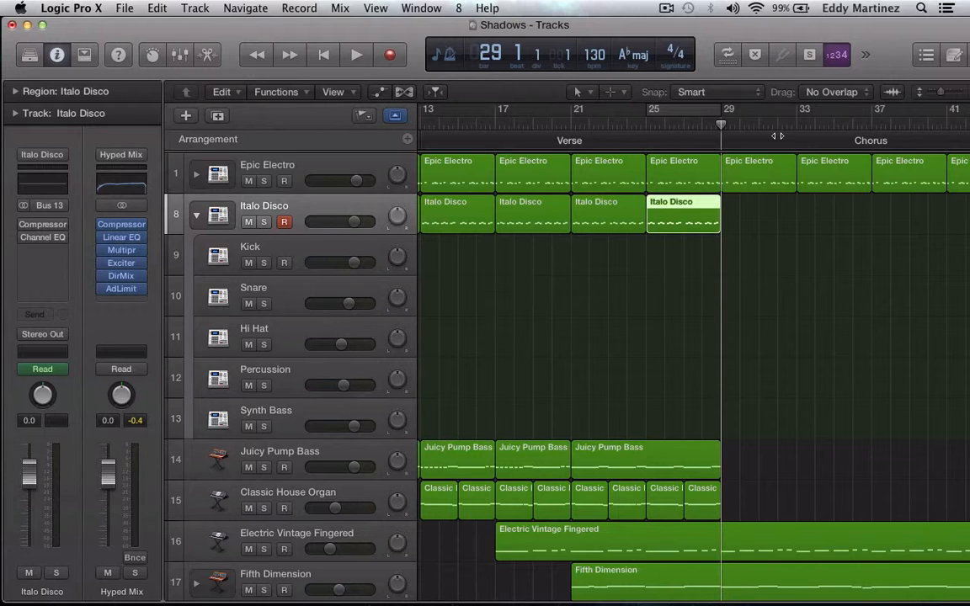
pyautogui.click(390, 56)
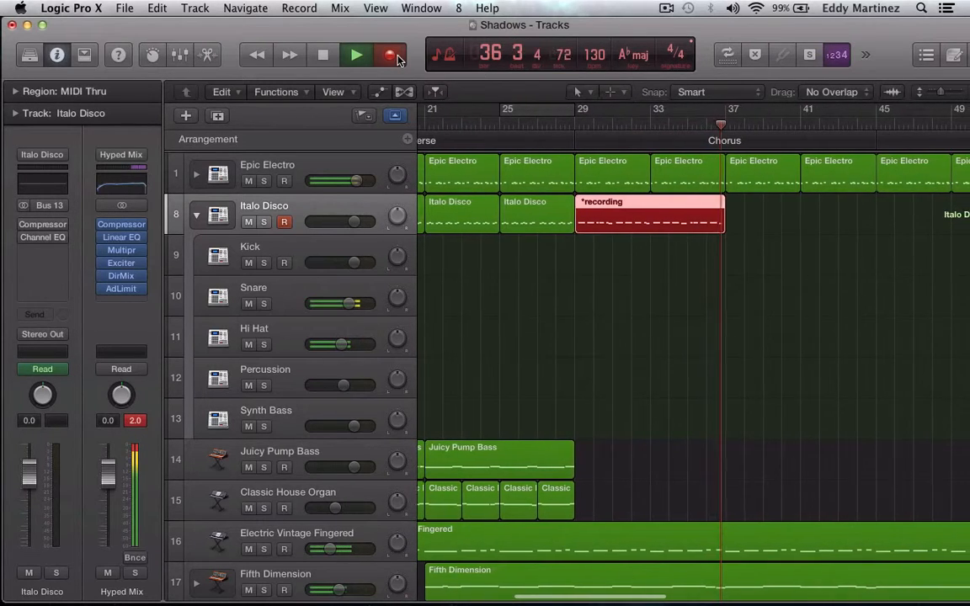
pyautogui.press('space')
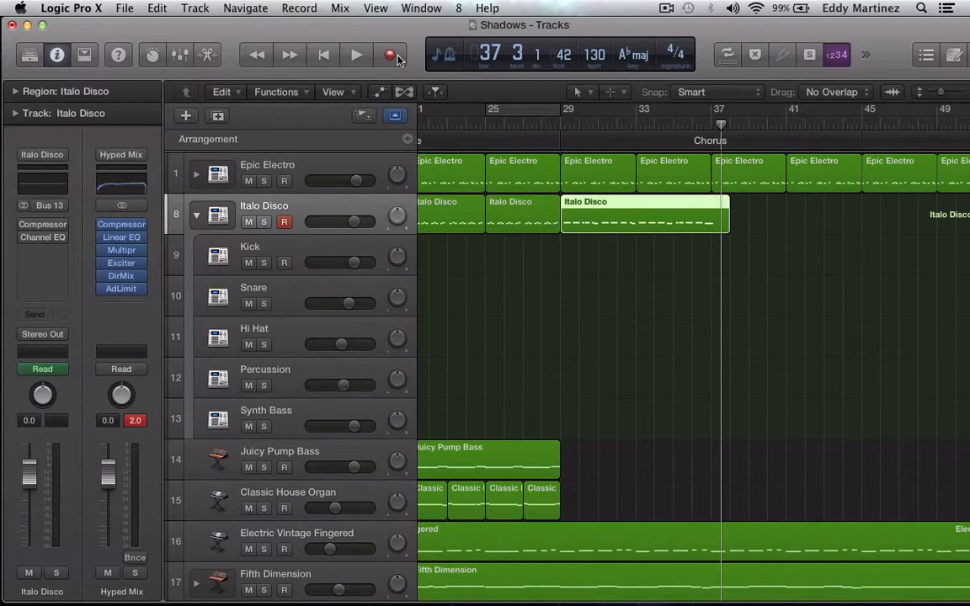
# Delete the stray D1 note at bar 37 from the recorded chorus region in the Piano Roll.
pyautogui.doubleClick(651, 200)
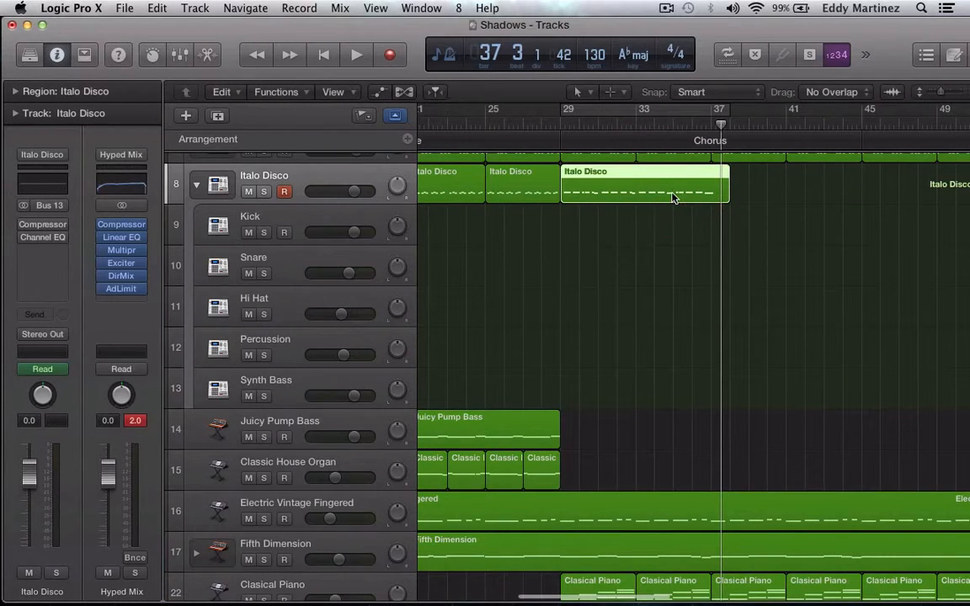
pyautogui.doubleClick(674, 197)
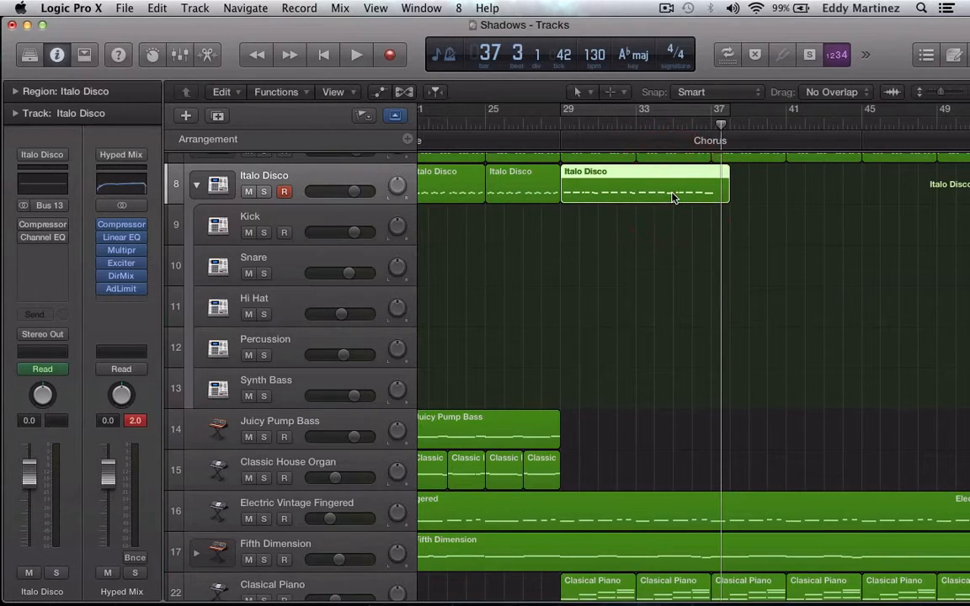
pyautogui.doubleClick(672, 199)
pyautogui.hscroll(-5, 637, 377)
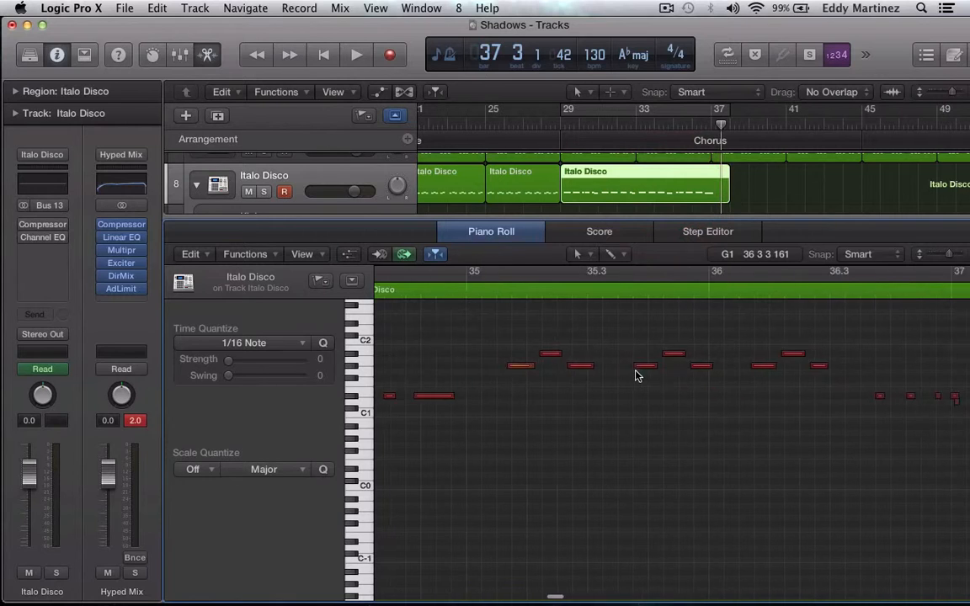
pyautogui.hscroll(5, 637, 376)
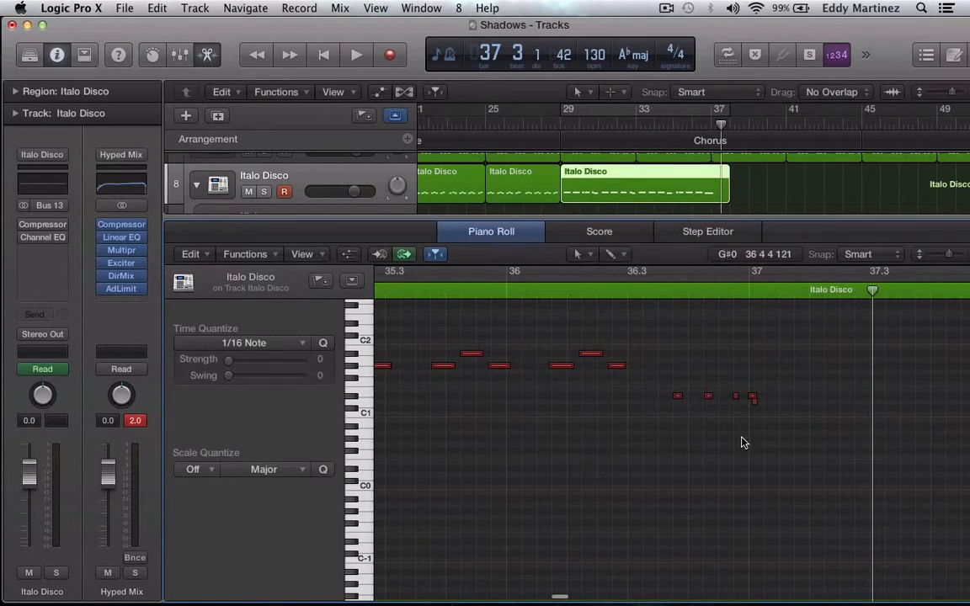
pyautogui.click(754, 403)
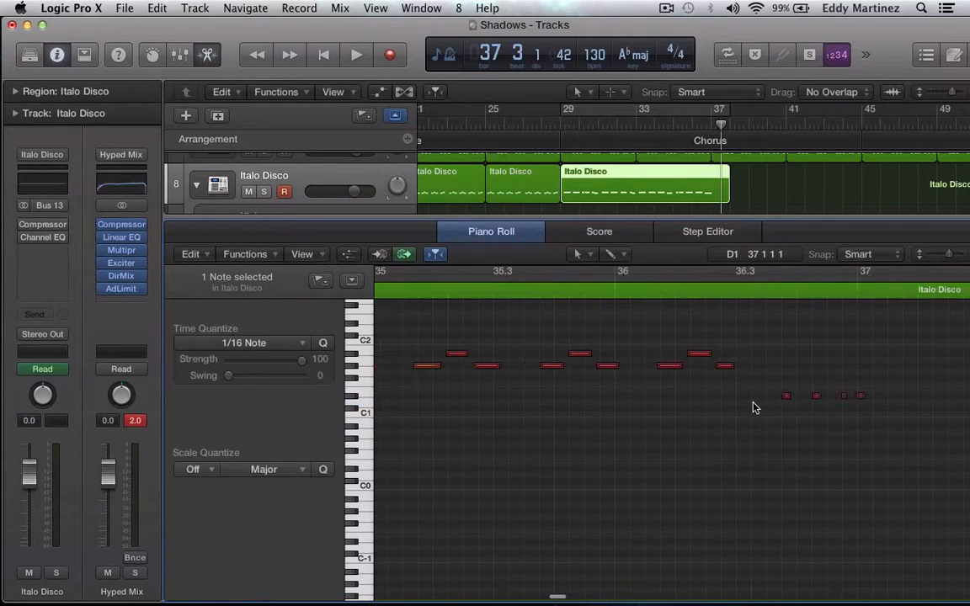
# Quantize all notes of the Italo Disco chorus region to 1/16 notes and check them along the region.
pyautogui.hscroll(-15, 756, 408)
pyautogui.hscroll(-7, 755, 408)
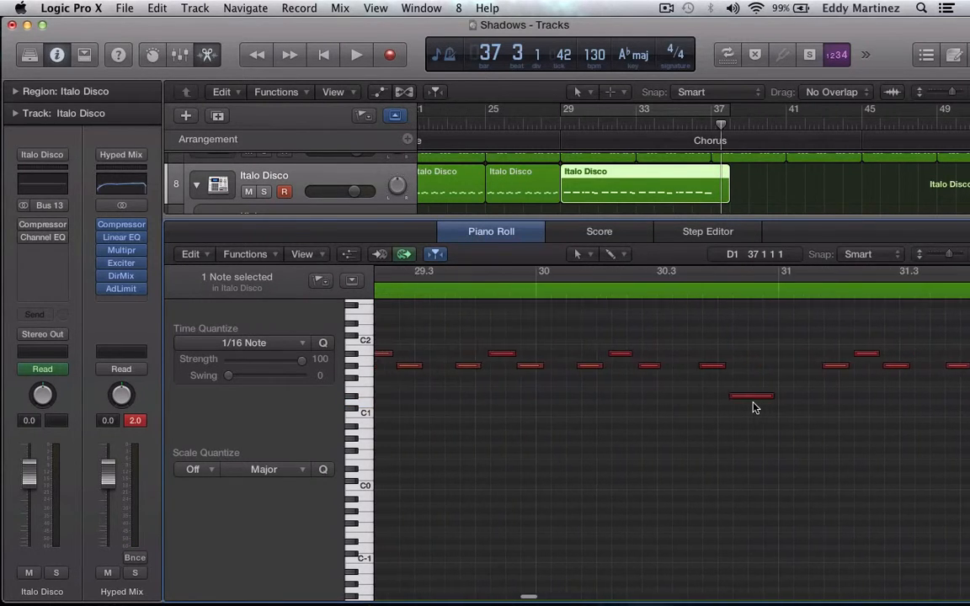
pyautogui.press('super+a')
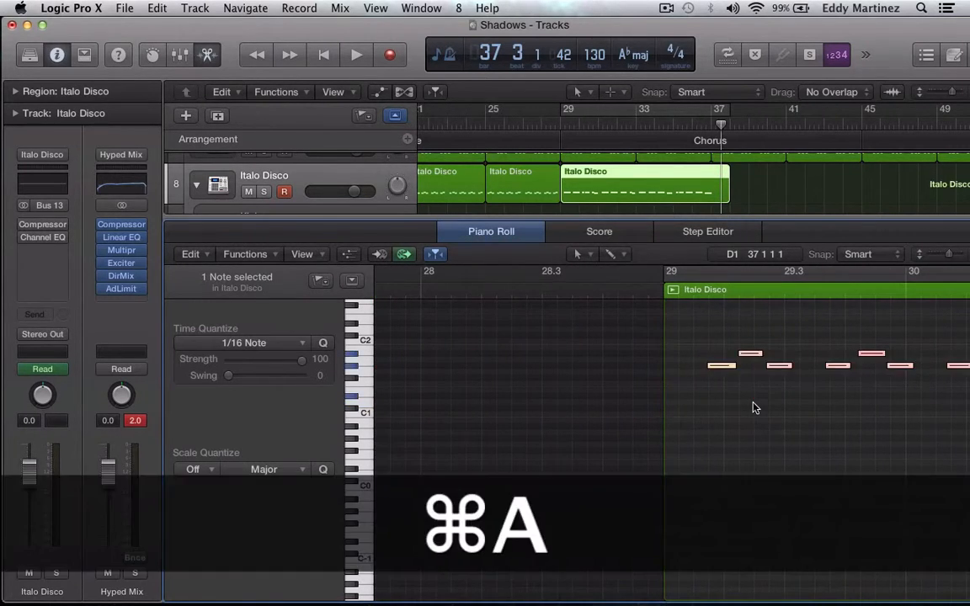
pyautogui.hscroll(5, 753, 405)
pyautogui.click(324, 344)
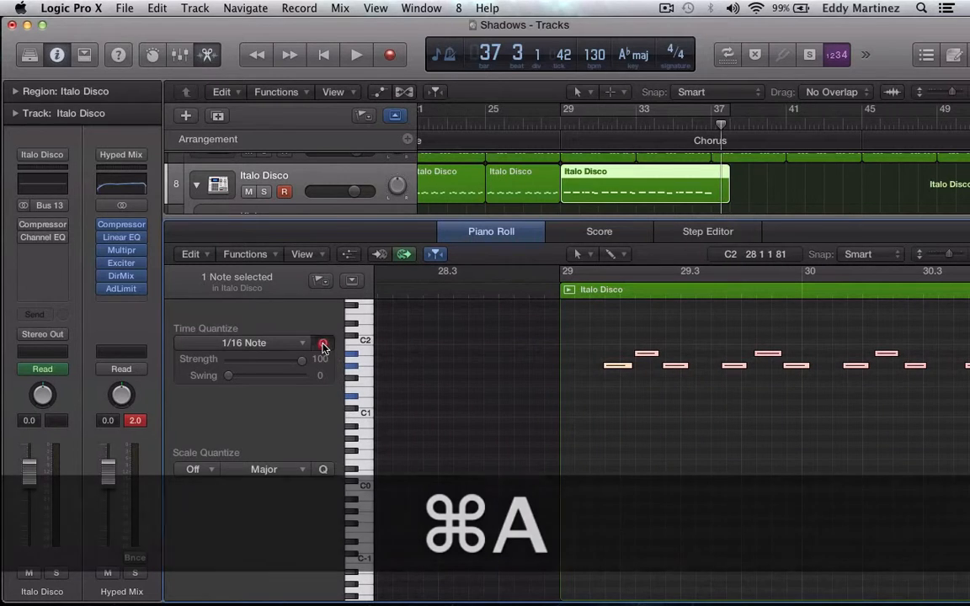
pyautogui.hscroll(8, 651, 459)
pyautogui.hscroll(20, 651, 459)
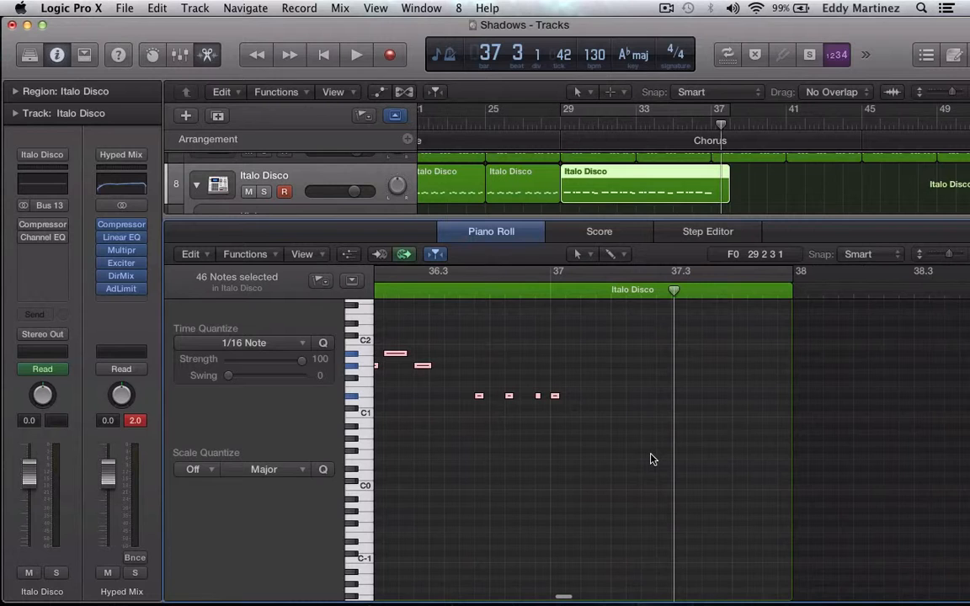
pyautogui.hscroll(-5, 649, 457)
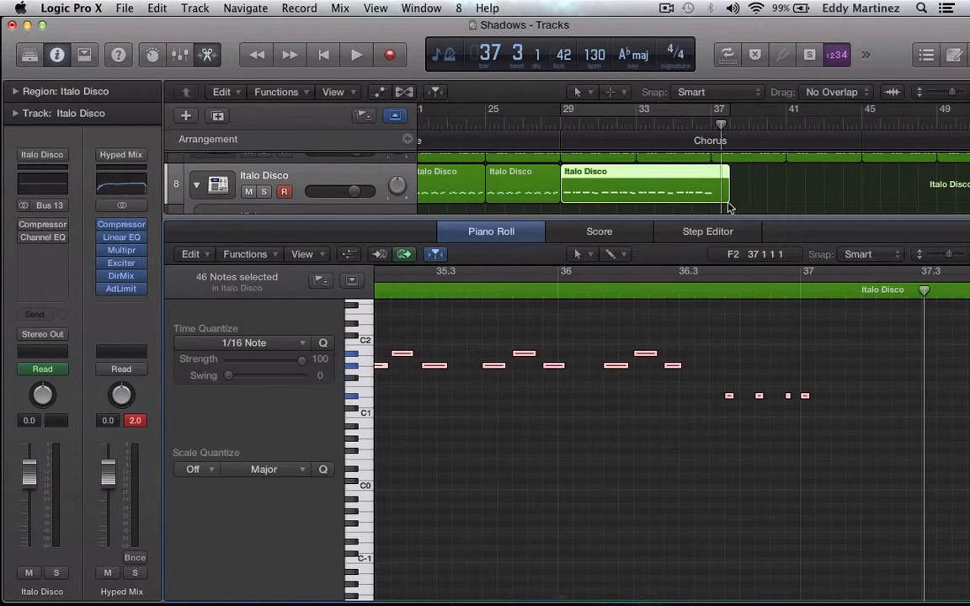
pyautogui.hscroll(-20, 618, 425)
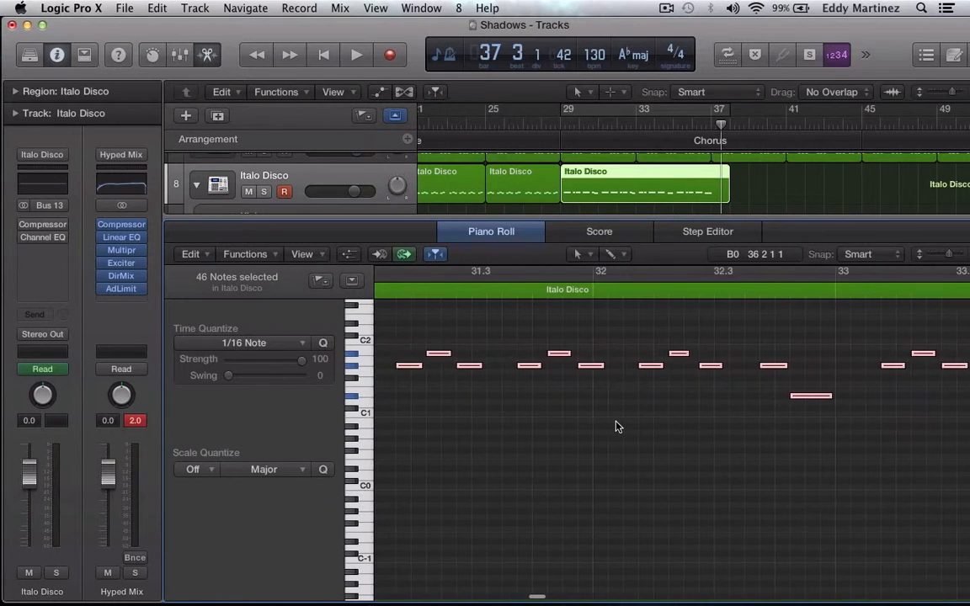
pyautogui.hscroll(-10, 617, 426)
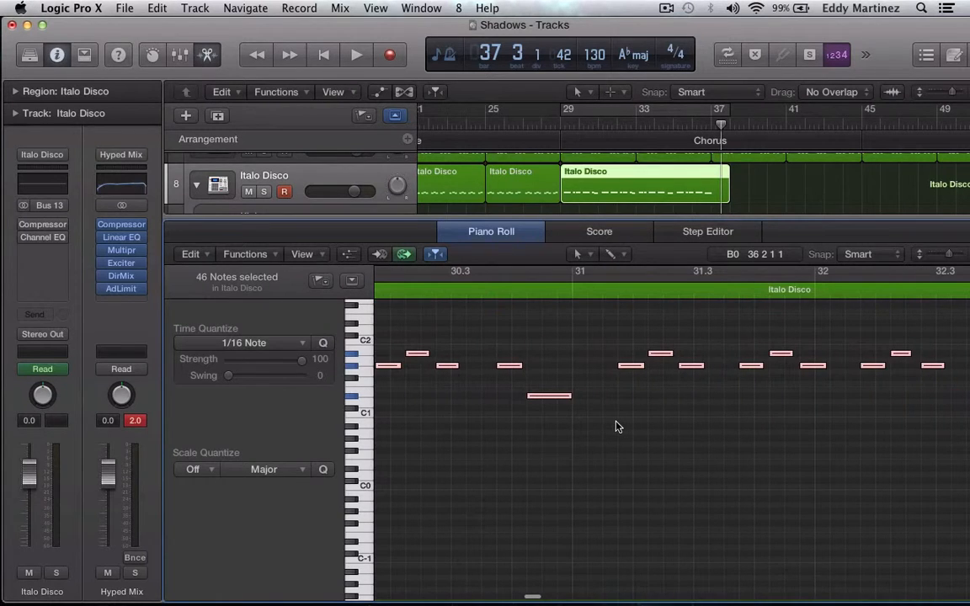
# Cycle the Italo Disco chorus region and listen to its opening from bar 29.
pyautogui.click(598, 113)
pyautogui.press('Return')
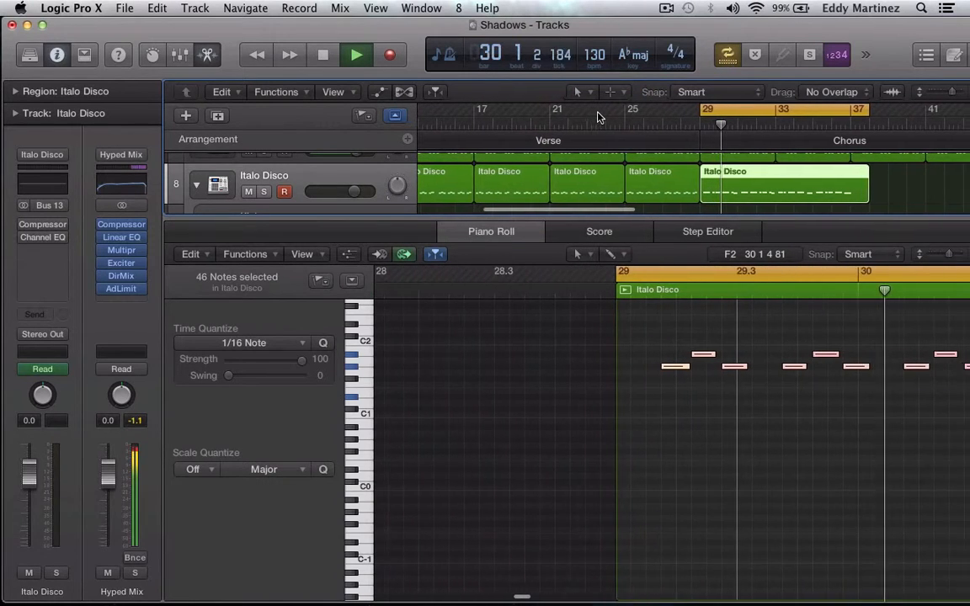
pyautogui.press('space')
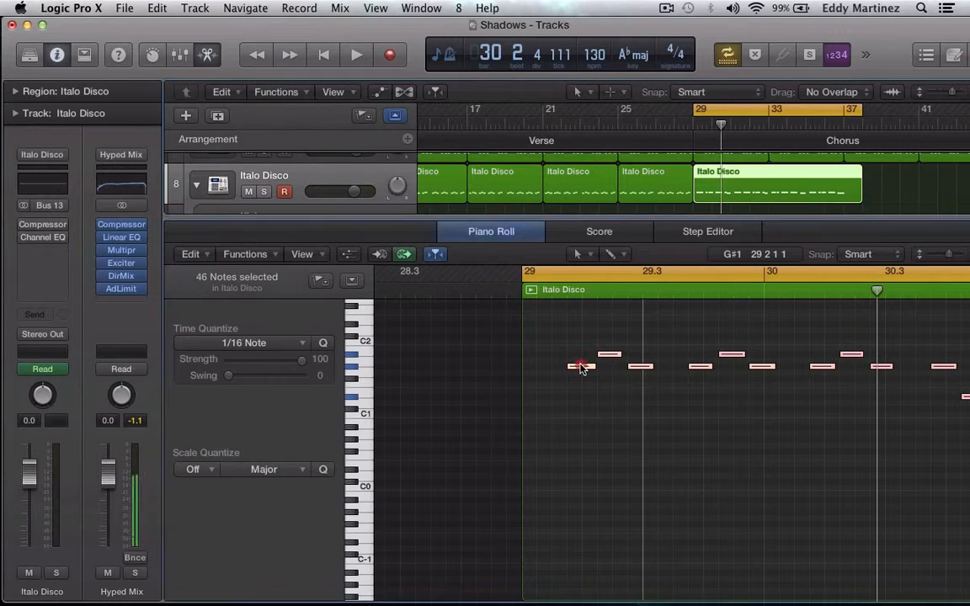
# Shift all selected chorus notes one sixteenth earlier in the Piano Roll and play the region from bar 29 to just past bar 37.
pyautogui.moveTo(580, 365); pyautogui.dragTo(568, 367)
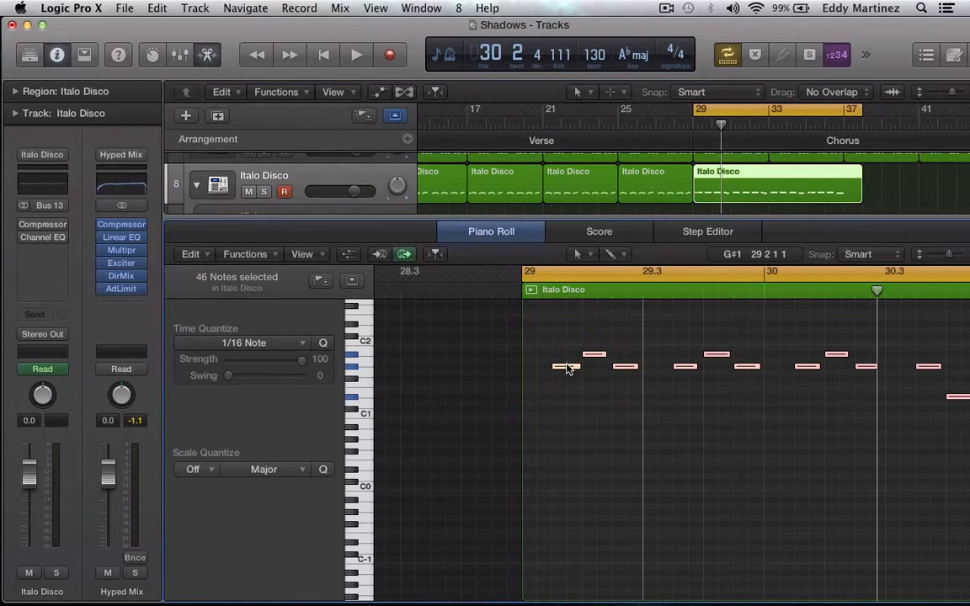
pyautogui.press('Return')
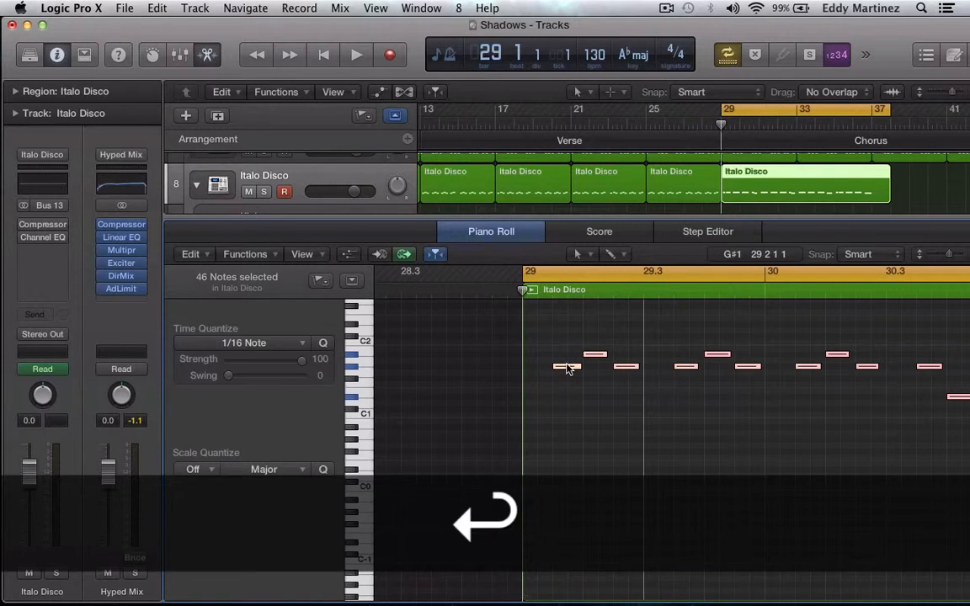
pyautogui.press('space')
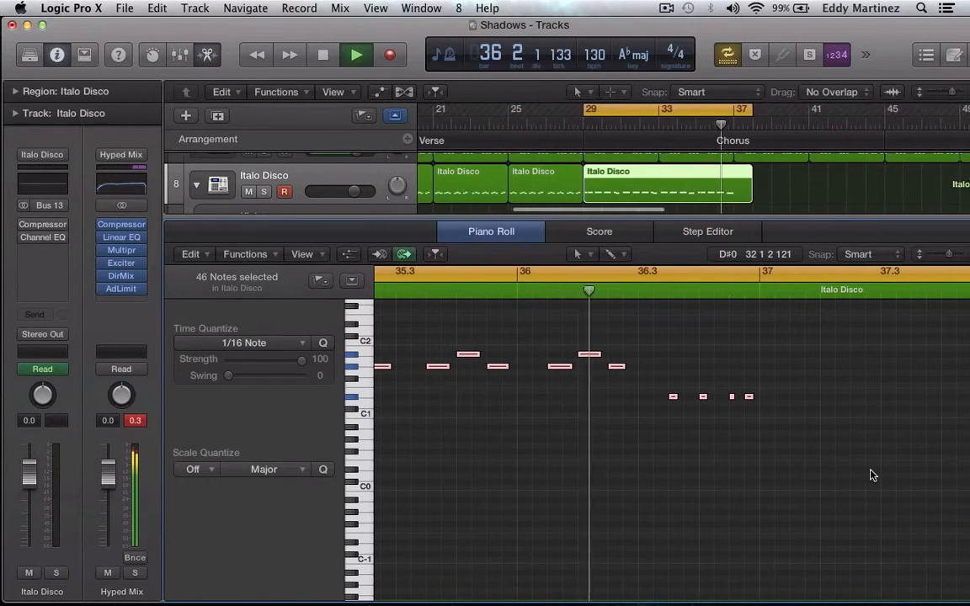
pyautogui.press('space')
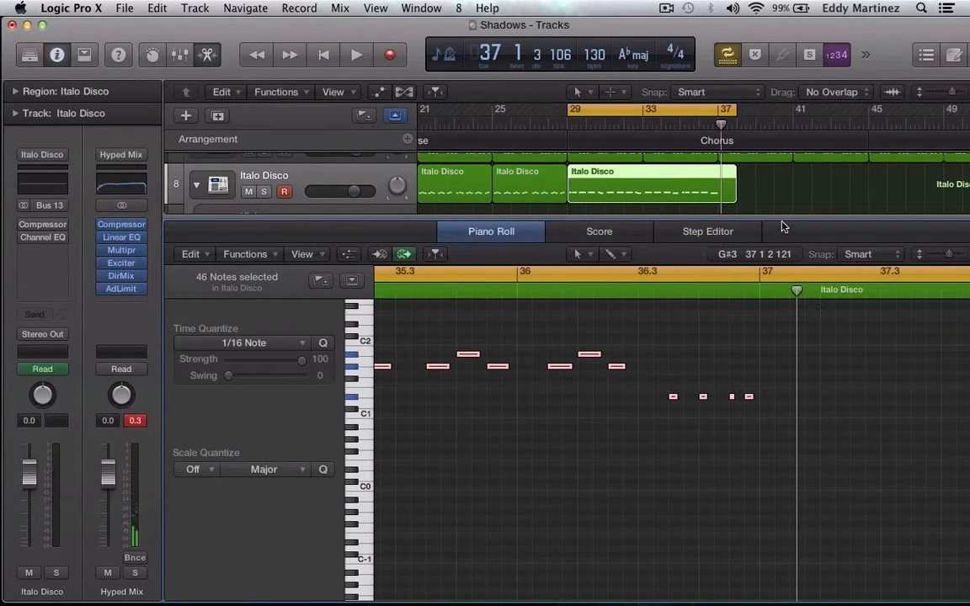
# Place the playhead at bar 37 and shorten the end of the Italo Disco chorus region to it.
pyautogui.press(',')
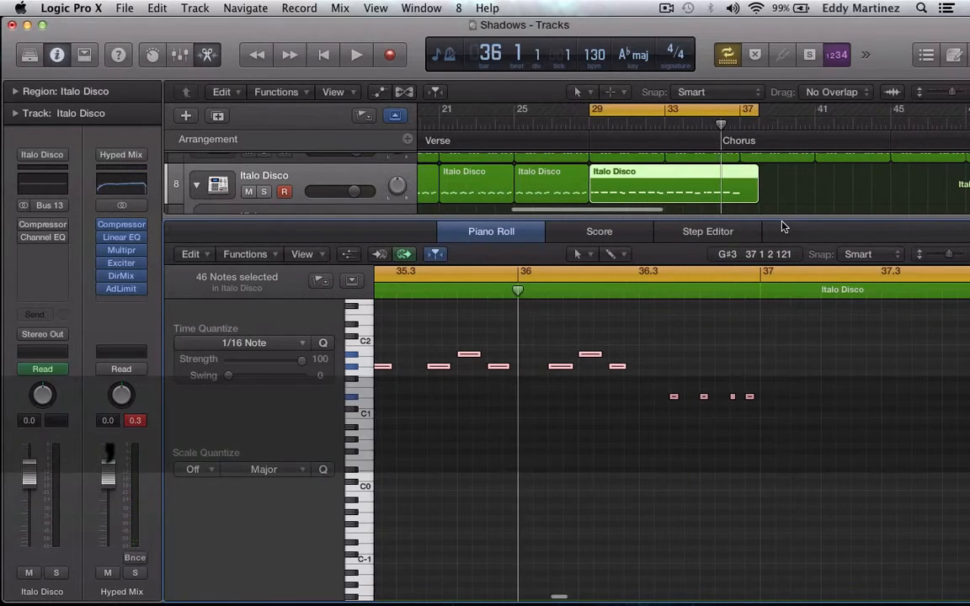
pyautogui.press('.')
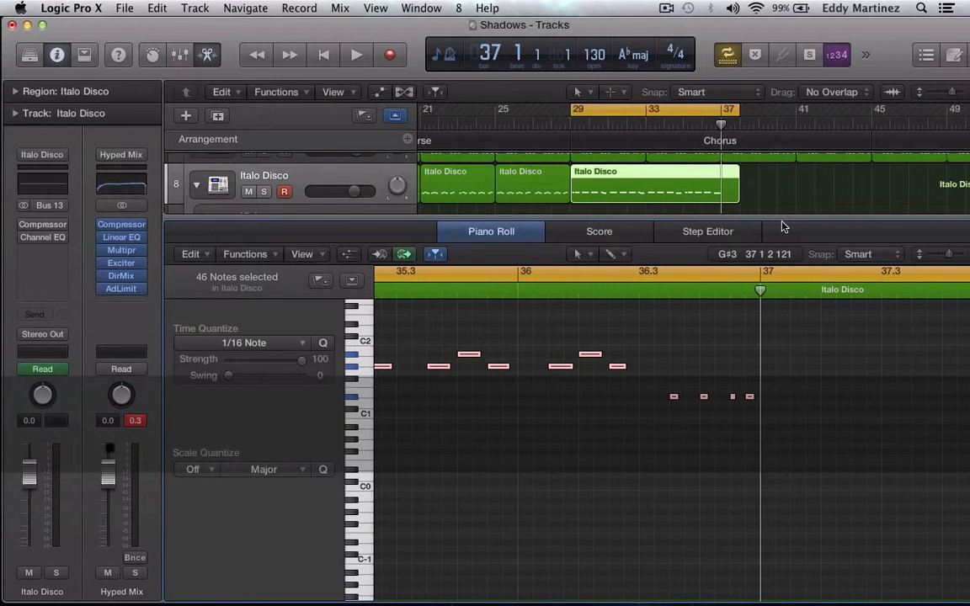
pyautogui.moveTo(737, 198); pyautogui.dragTo(720, 192)
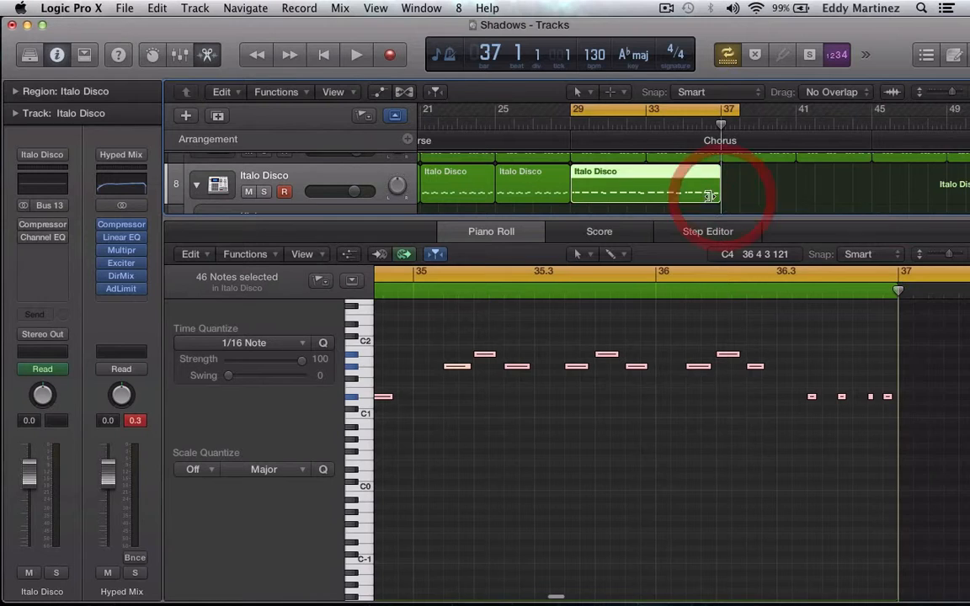
# Copy the trimmed chorus region, close the Piano Roll and paste it three times back to back from bar 37 to bar 61.
pyautogui.click(667, 175)
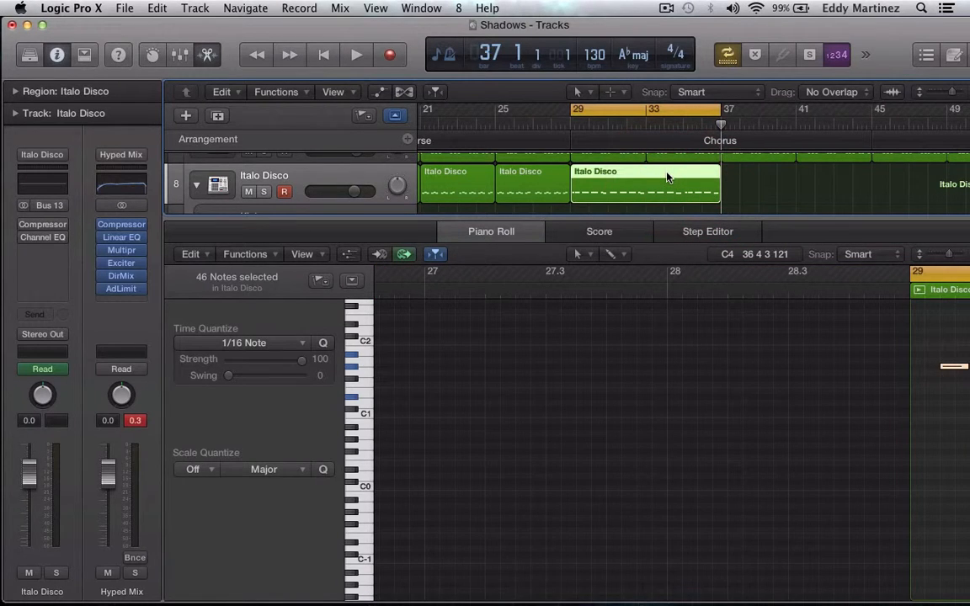
pyautogui.press('super+c')
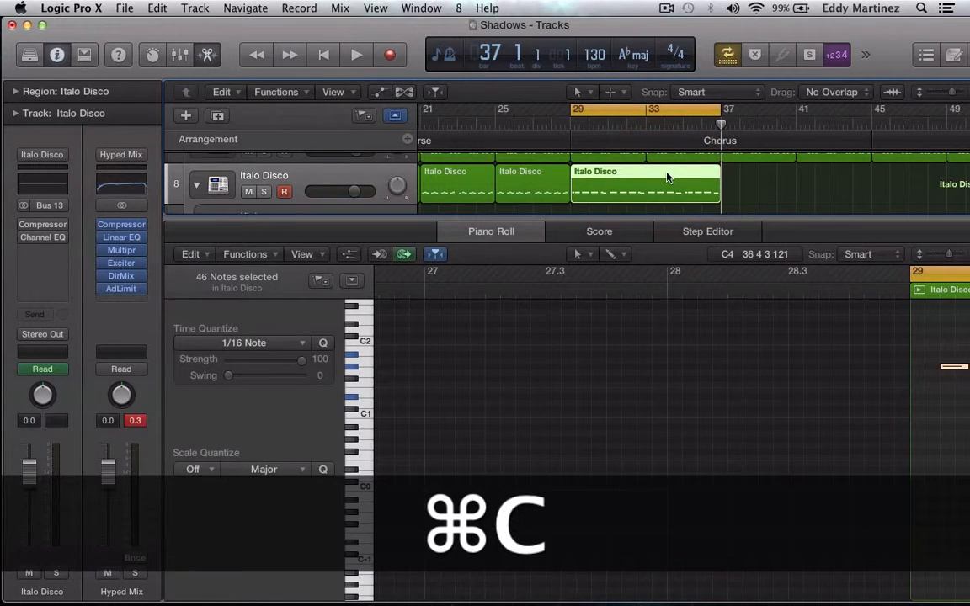
pyautogui.click(469, 226)
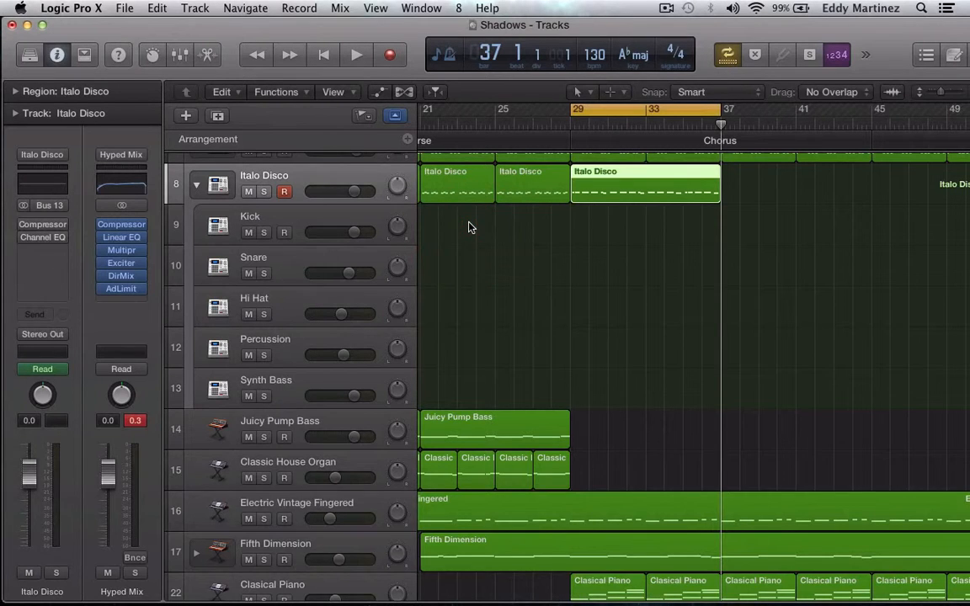
pyautogui.press('super+c')
pyautogui.press('super+v')
pyautogui.press('super+v')
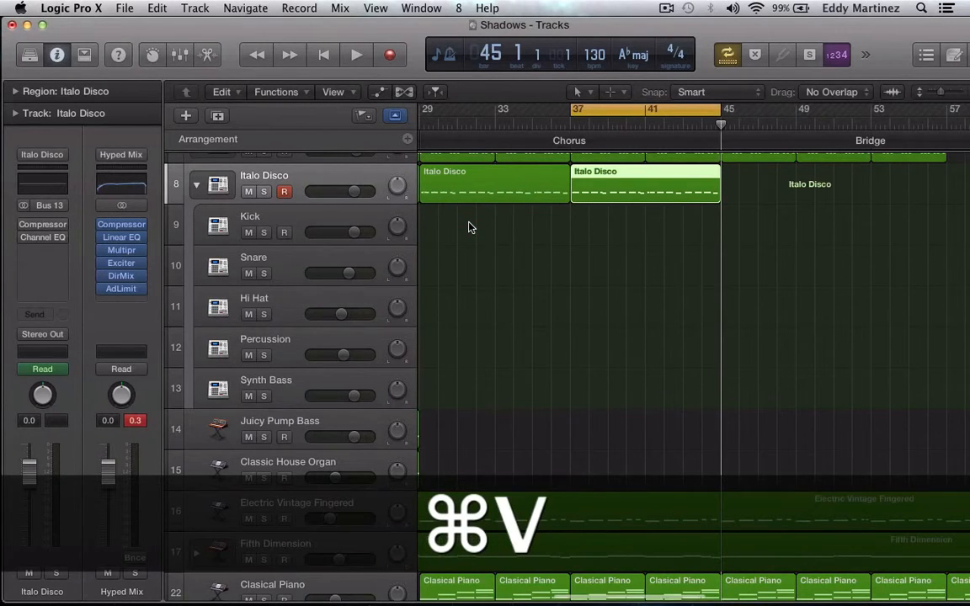
pyautogui.press('super+v')
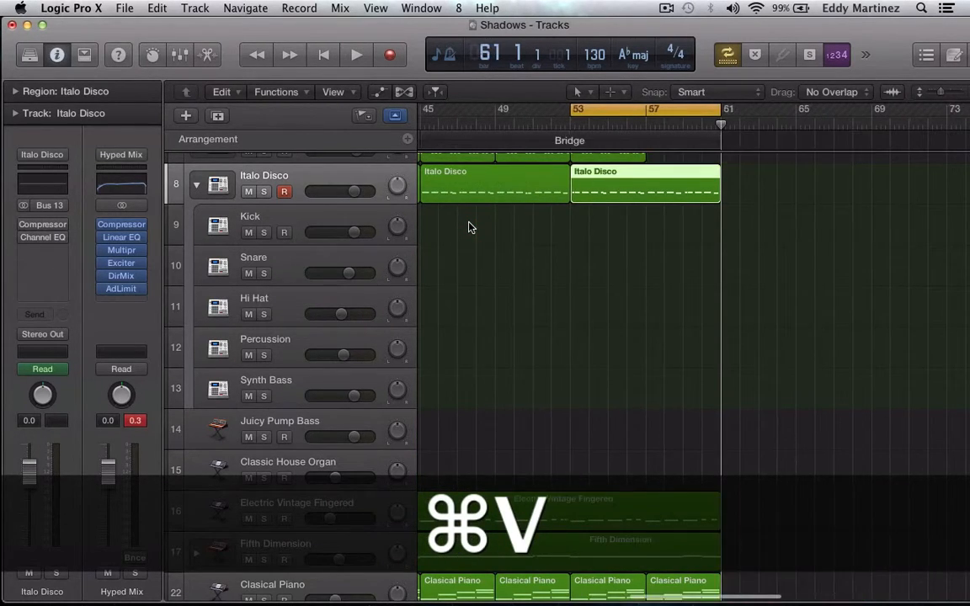
# Split the last Italo Disco region at bar 57 and delete the part from bar 57 to bar 61.
pyautogui.click(716, 212)
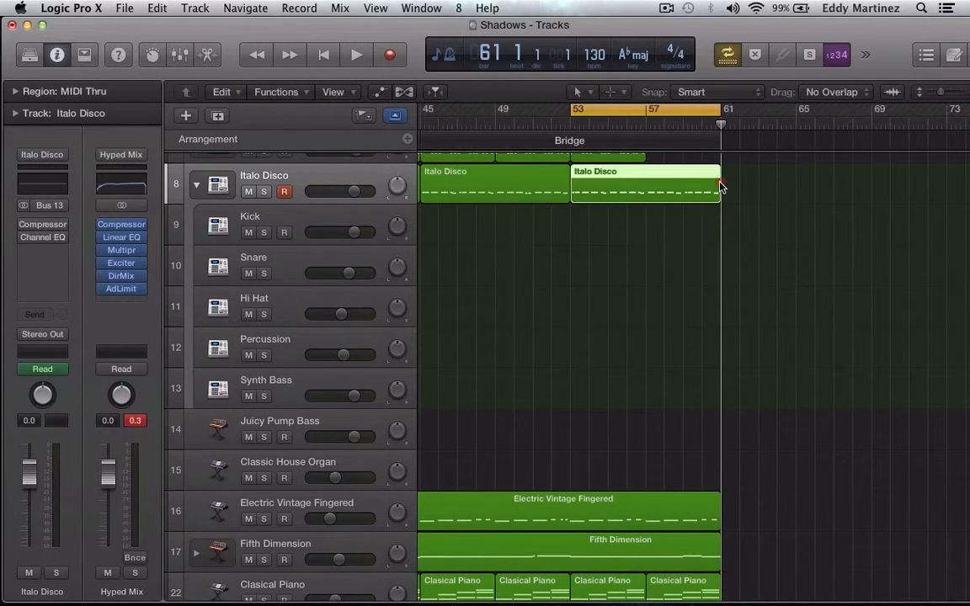
pyautogui.click(719, 187)
pyautogui.press(',')
pyautogui.press(',')
pyautogui.press(',')
pyautogui.press(',')
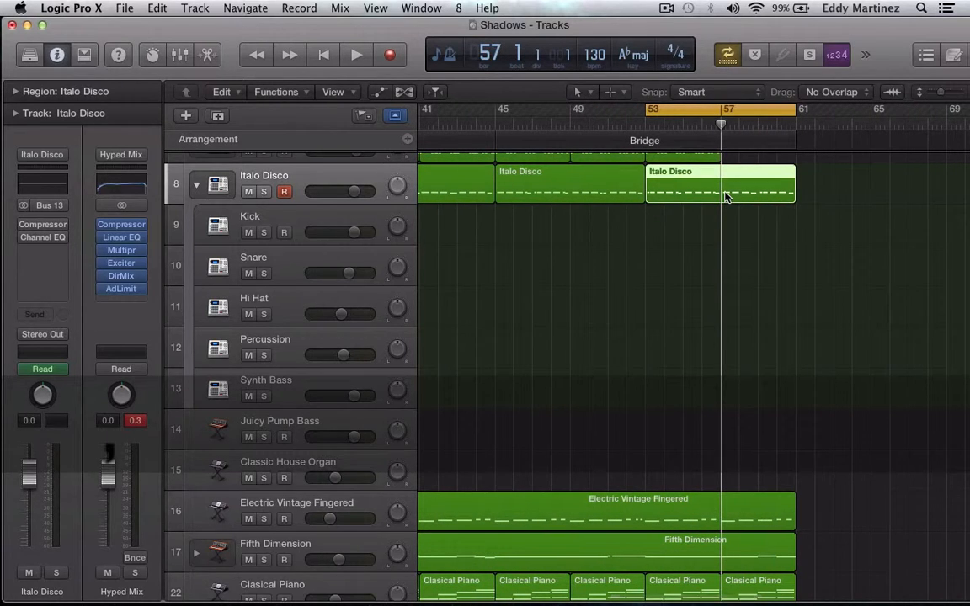
pyautogui.press('super+t')
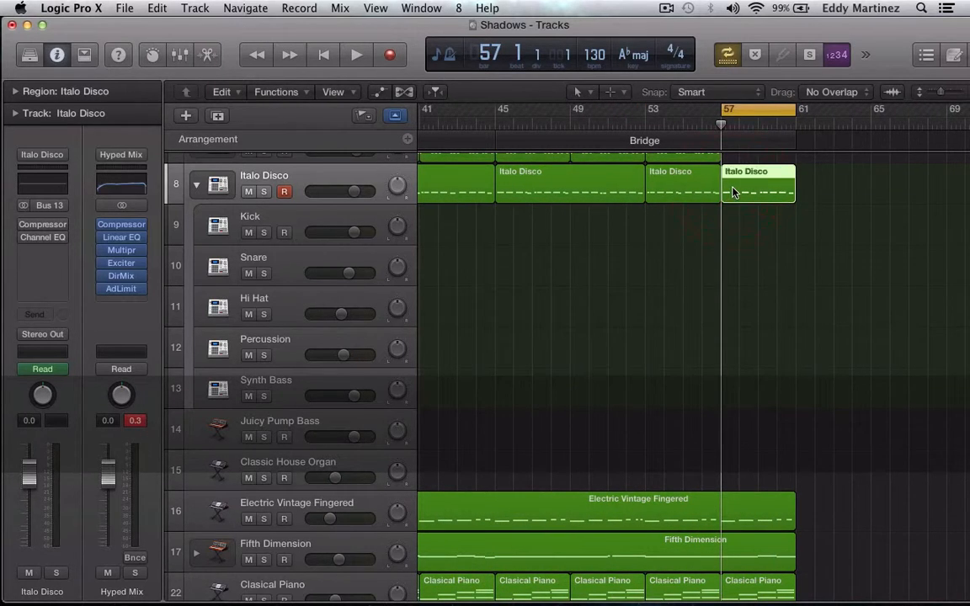
pyautogui.press('Delete')
# Turn off cycling and move the playhead back to bar 17 in the verse.
pyautogui.scroll(2, 733, 192)
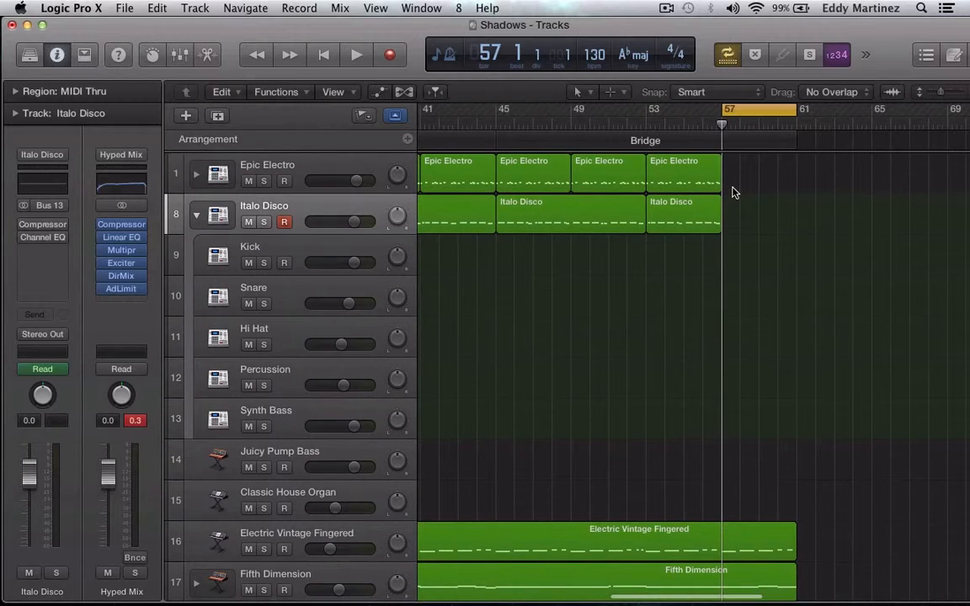
pyautogui.scroll(-2, 733, 192)
pyautogui.scroll(2, 733, 192)
pyautogui.hscroll(-5, 733, 192)
pyautogui.hscroll(-3, 733, 193)
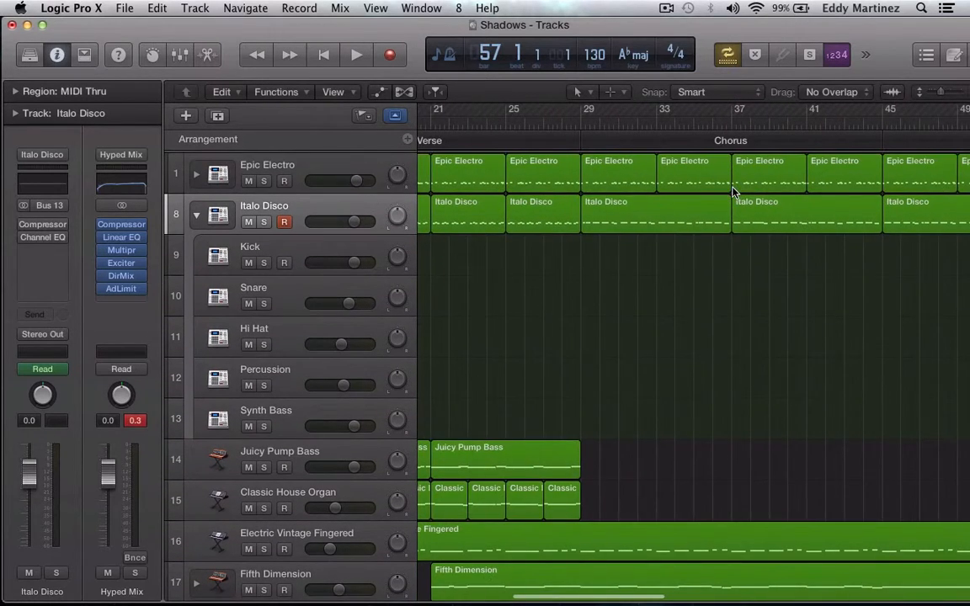
pyautogui.click(632, 315)
pyautogui.hscroll(-5, 656, 276)
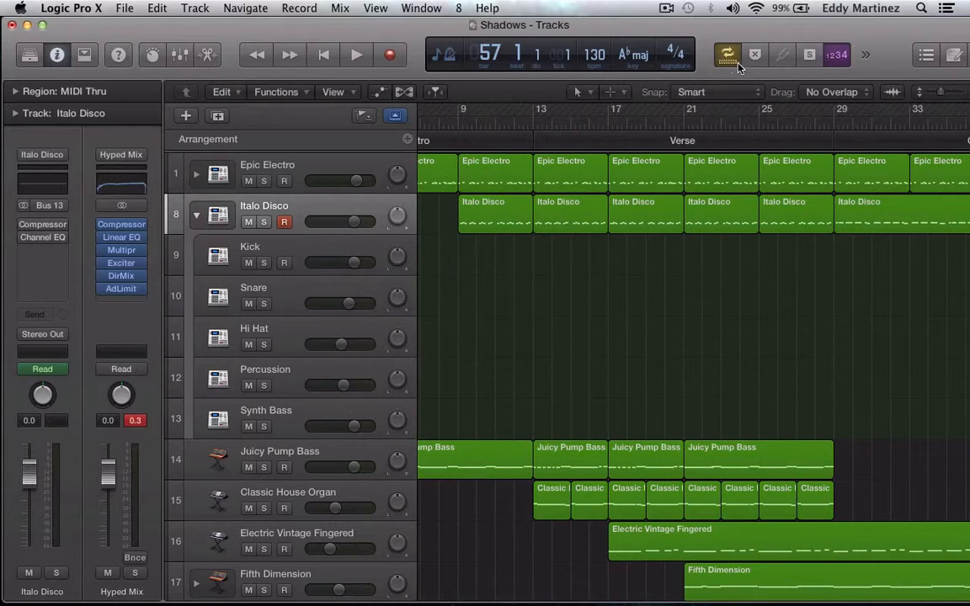
pyautogui.press(',')
pyautogui.press(',')
pyautogui.press(',')
pyautogui.press(',')
pyautogui.press(',')
pyautogui.press(',')
pyautogui.press(',')
pyautogui.press(',')
pyautogui.press(',')
pyautogui.press(',')
pyautogui.press(',')
pyautogui.press(',')
pyautogui.press(',')
pyautogui.press(',')
pyautogui.press(',')
pyautogui.press(',')
pyautogui.press(',')
pyautogui.press(',')
pyautogui.press(',')
pyautogui.press(',')
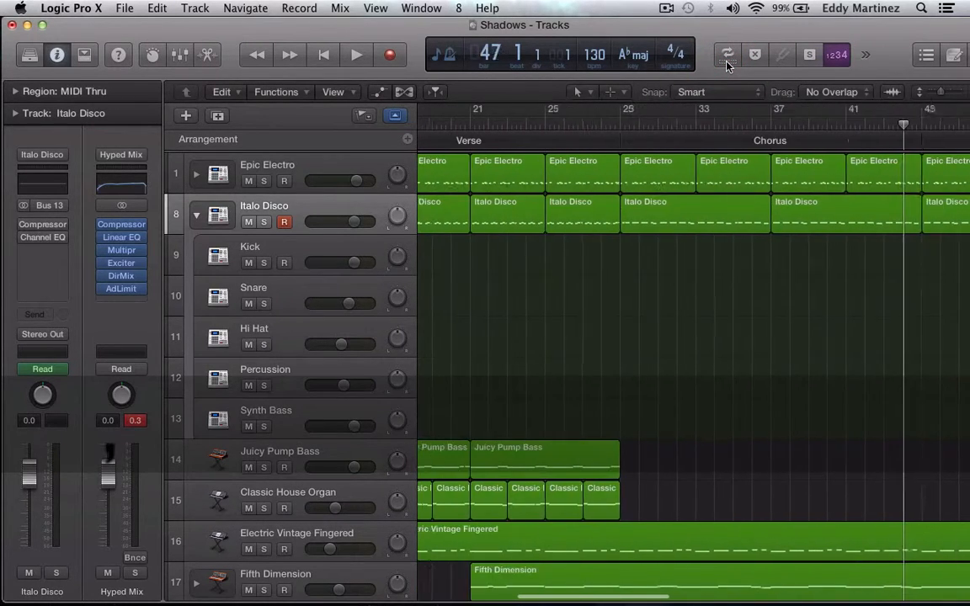
pyautogui.press(',')
pyautogui.press(',')
pyautogui.press(',')
pyautogui.press(',')
pyautogui.press(',')
pyautogui.press(',')
pyautogui.press(',')
pyautogui.press(',')
pyautogui.press(',')
pyautogui.press(',')
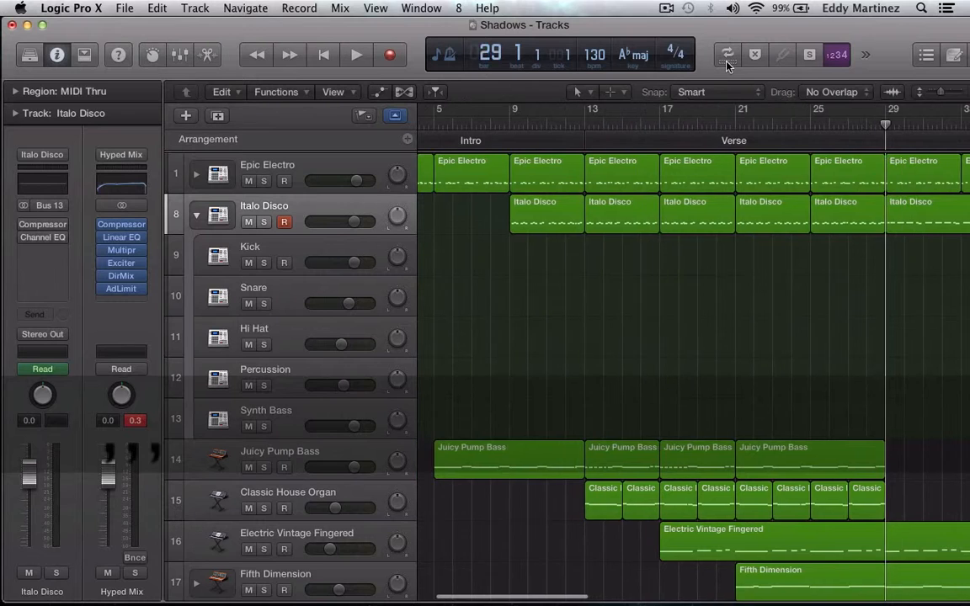
pyautogui.press(',')
pyautogui.press(',')
pyautogui.press(',')
pyautogui.press(',')
pyautogui.press(',')
pyautogui.press(',')
pyautogui.press(',')
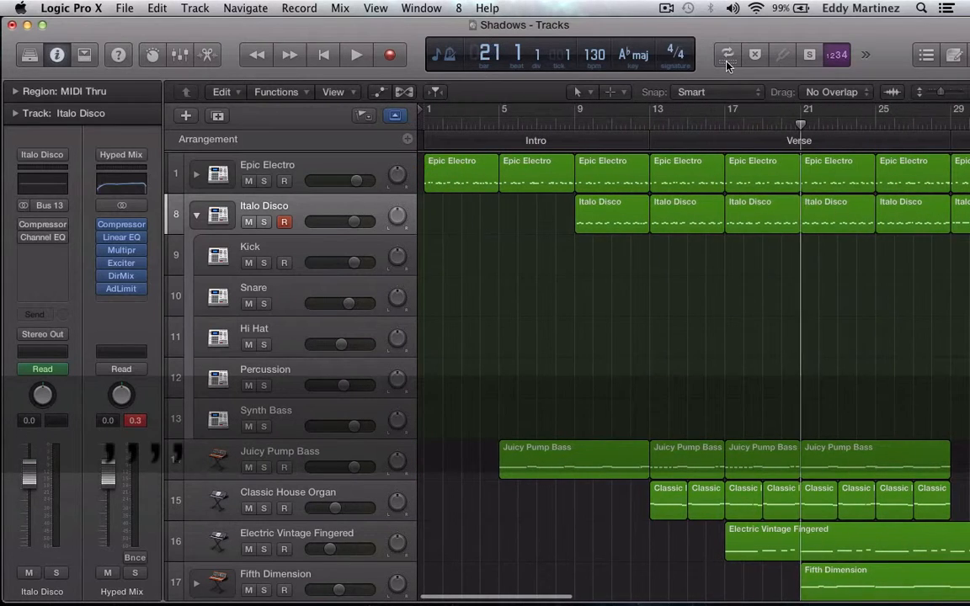
pyautogui.press(',')
pyautogui.press(',')
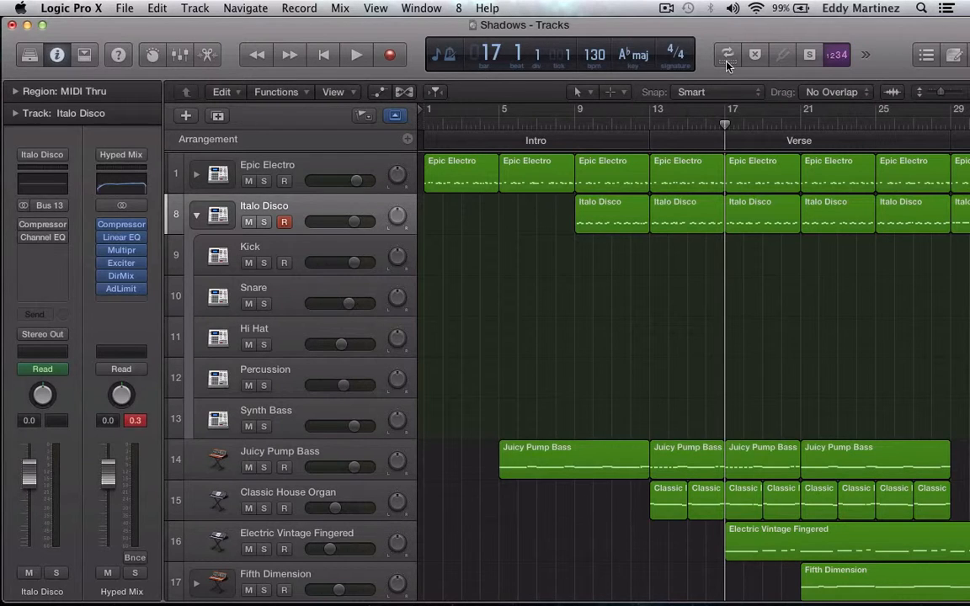
# Play the arrangement from bar 17 into the chorus up to bar 42, hiding the inspector during playback.
pyautogui.press('space')
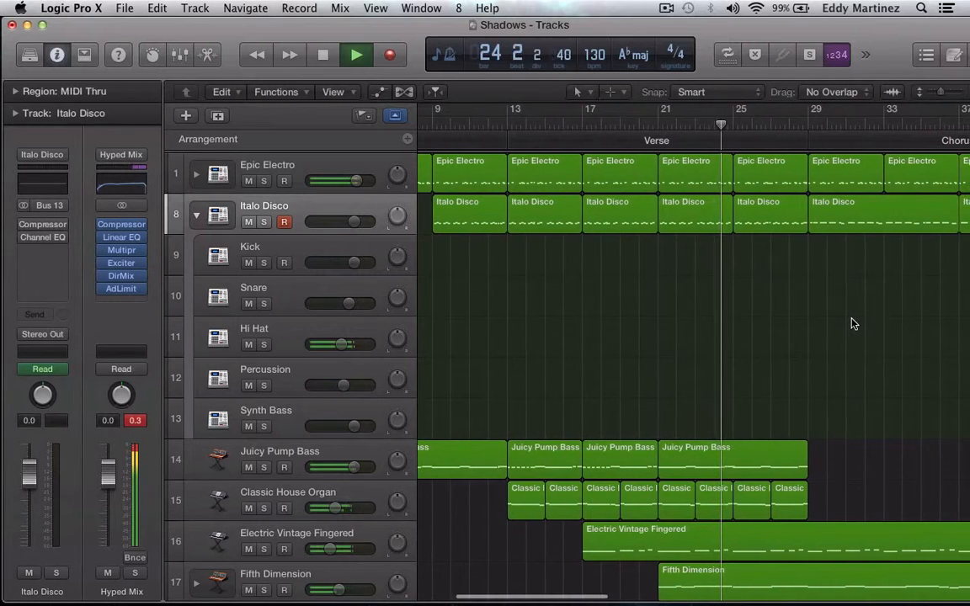
pyautogui.click(56, 57)
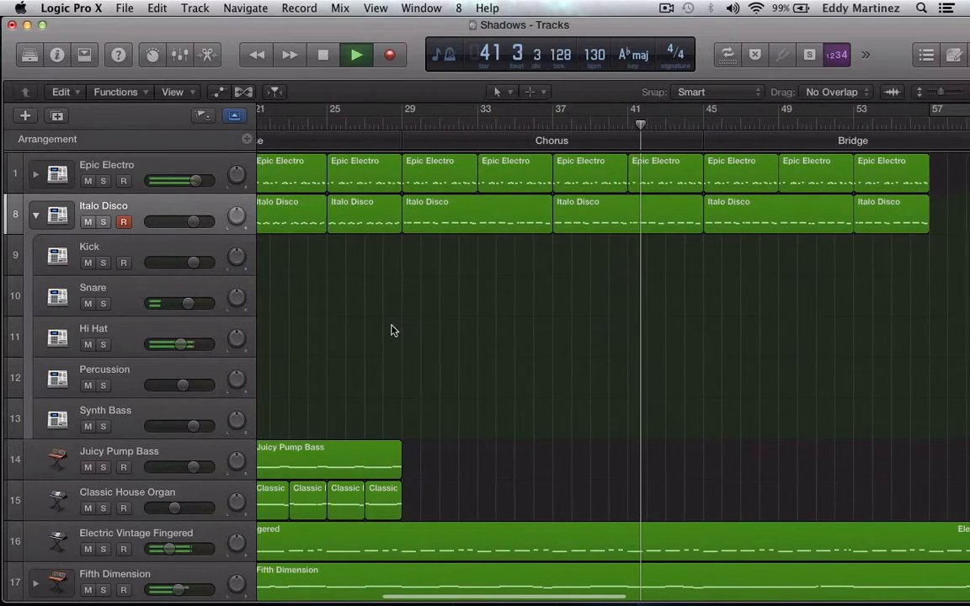
pyautogui.press('space')
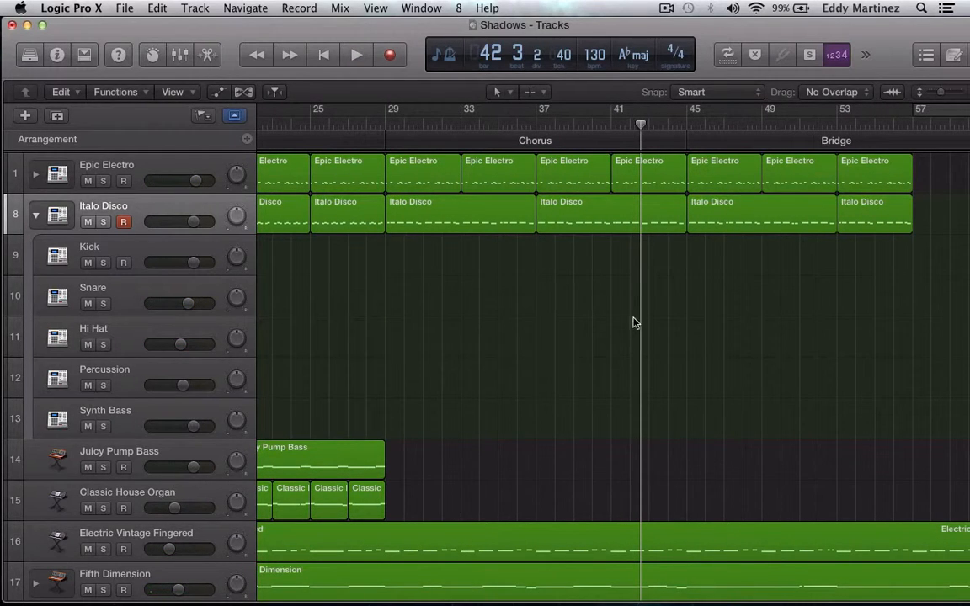
# Select all regions on every track from bar 13 to the end of the bridge and copy them.
pyautogui.hscroll(5, 635, 322)
pyautogui.hscroll(-4, 634, 322)
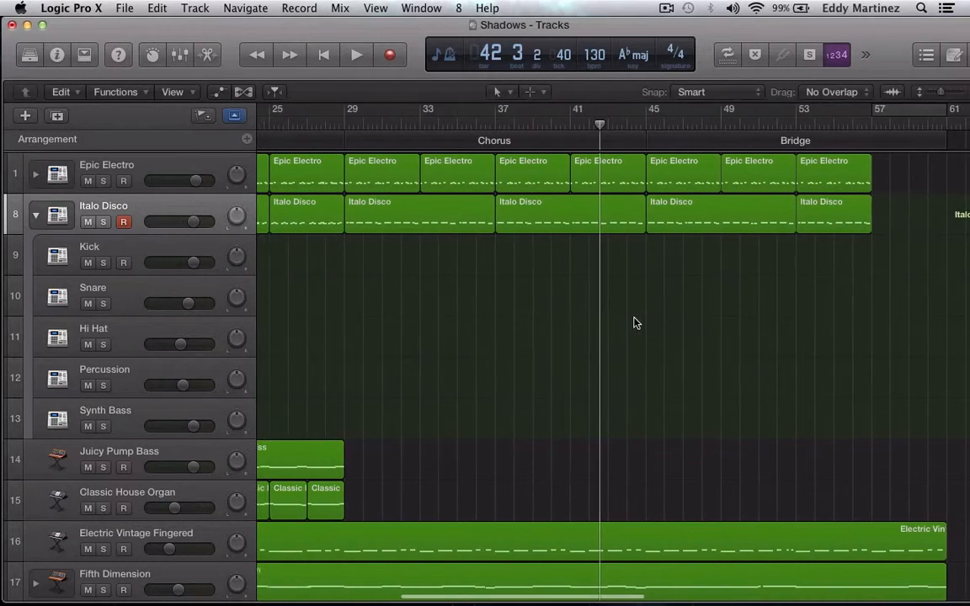
pyautogui.hscroll(-10, 635, 323)
pyautogui.scroll(-5, 634, 323)
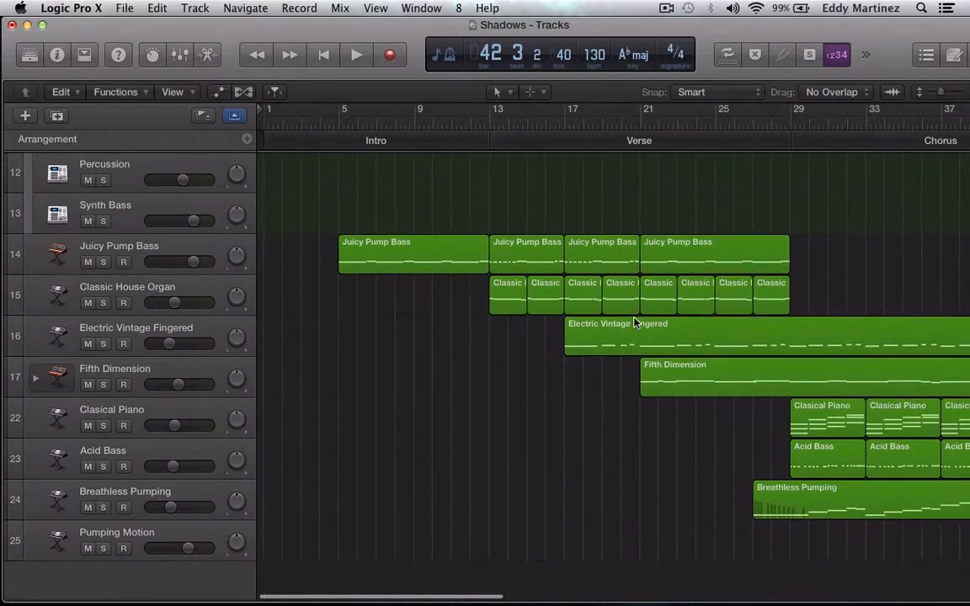
pyautogui.hscroll(10, 634, 322)
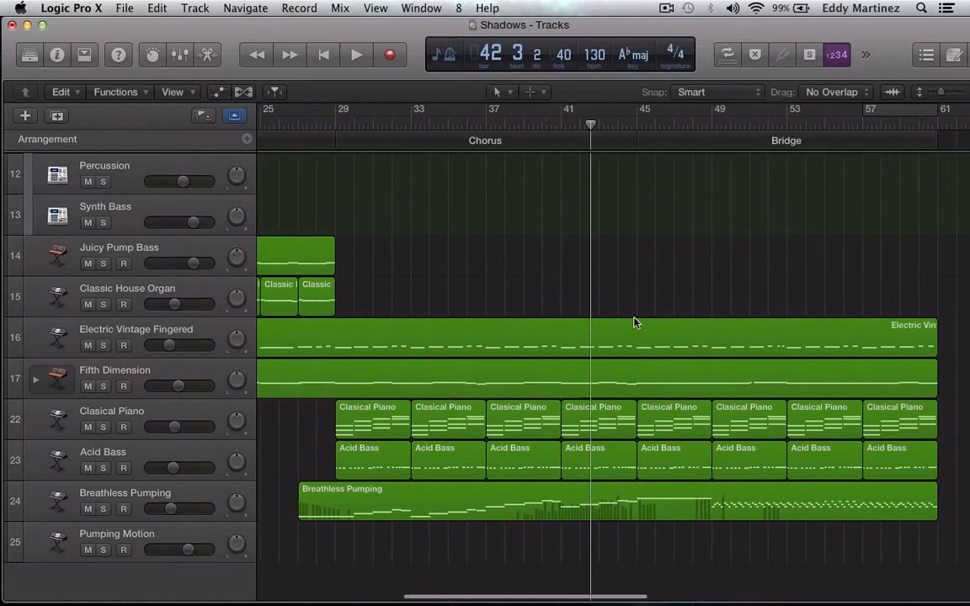
pyautogui.hscroll(5, 635, 323)
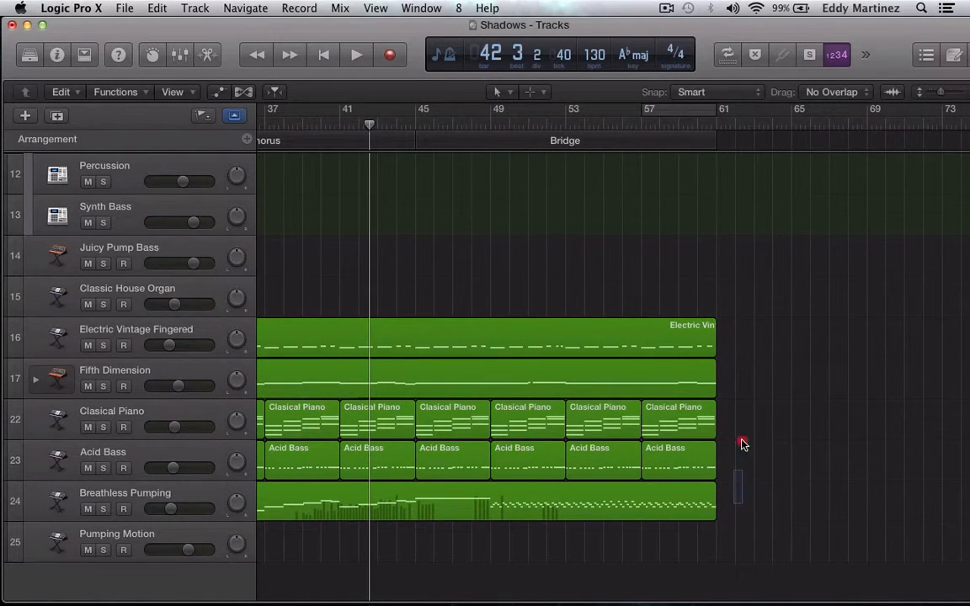
pyautogui.moveTo(743, 445); pyautogui.dragTo(520, 154)
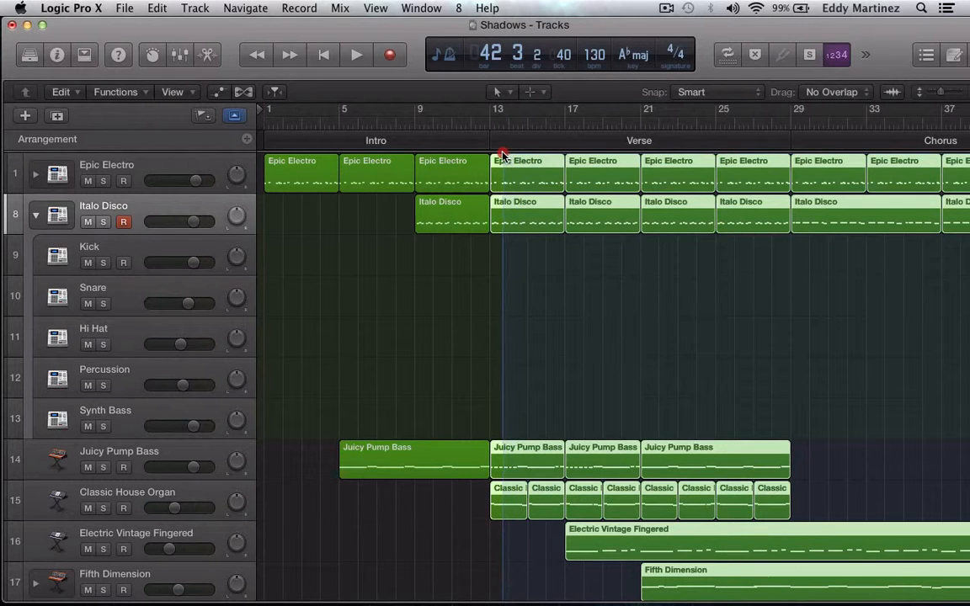
pyautogui.moveTo(501, 155); pyautogui.dragTo(498, 150)
pyautogui.press('super+c')
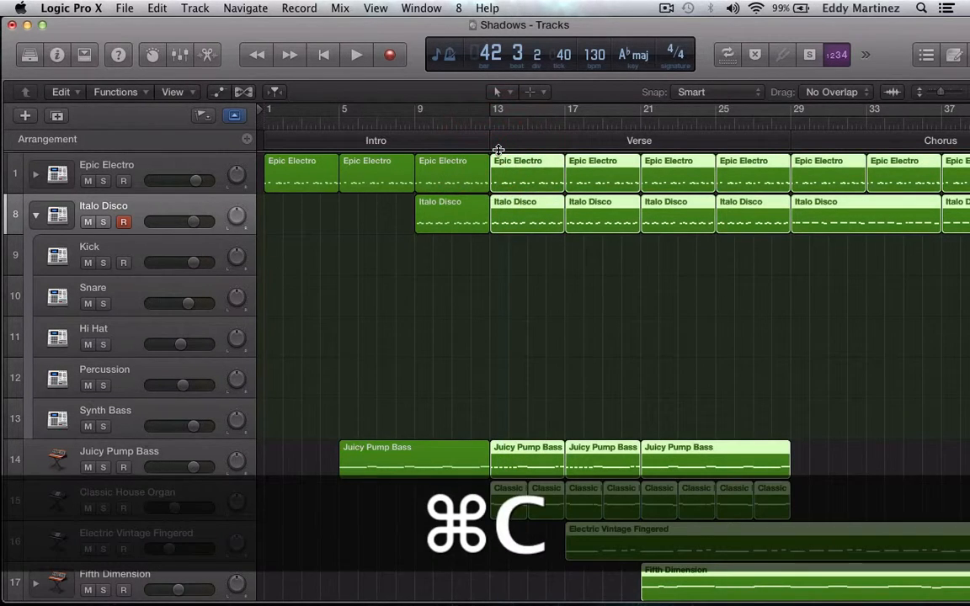
# Paste the copied regions on all tracks at bar 61, including their automation data.
pyautogui.hscroll(10, 637, 262)
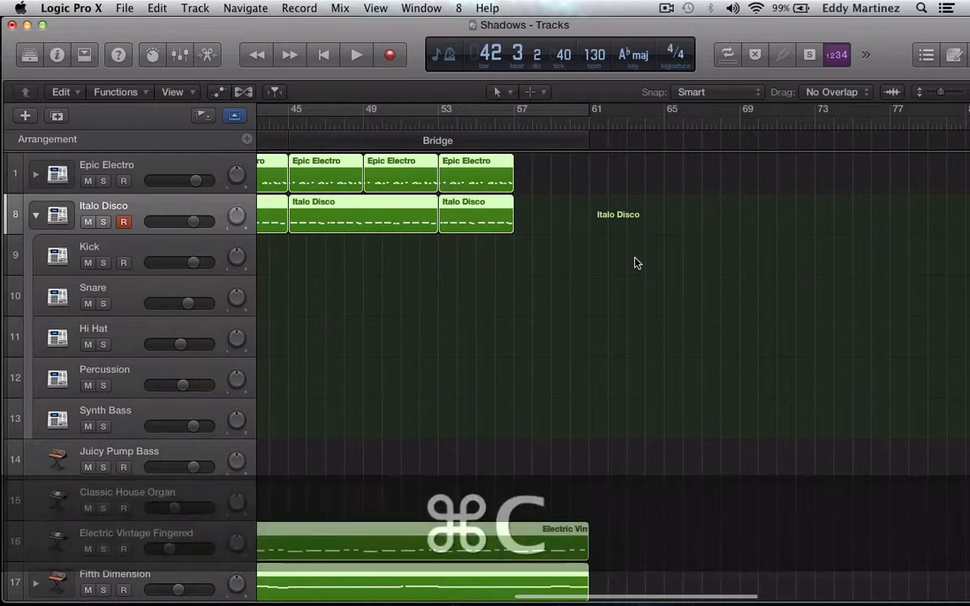
pyautogui.press('.')
pyautogui.press('.')
pyautogui.press('.')
pyautogui.press('.')
pyautogui.press('.')
pyautogui.press('.')
pyautogui.press('.')
pyautogui.press('.')
pyautogui.press('.')
pyautogui.press('.')
pyautogui.press('.')
pyautogui.press('.')
pyautogui.press('.')
pyautogui.press('.')
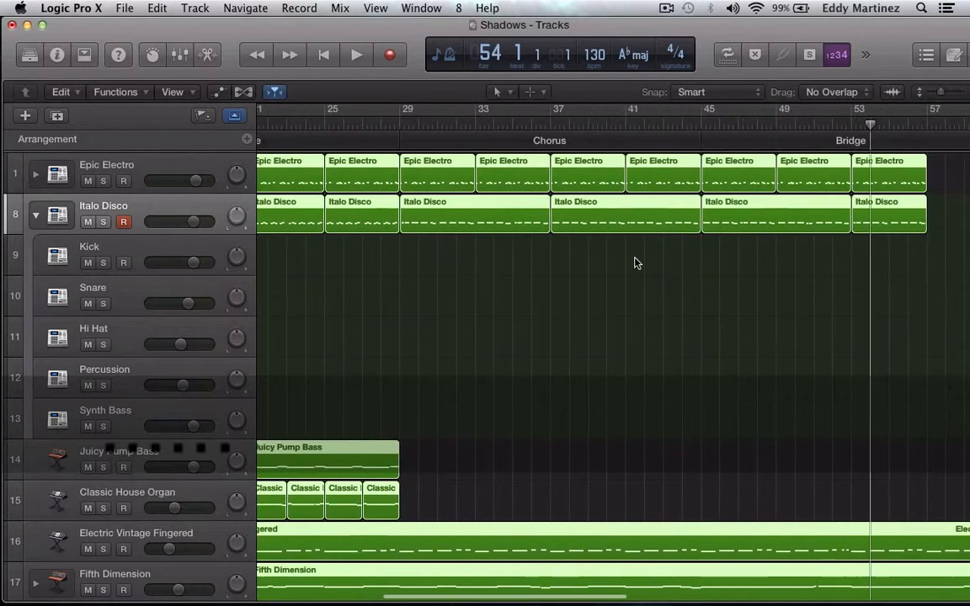
pyautogui.press('.')
pyautogui.press('.')
pyautogui.press('.')
pyautogui.press('.')
pyautogui.press('.')
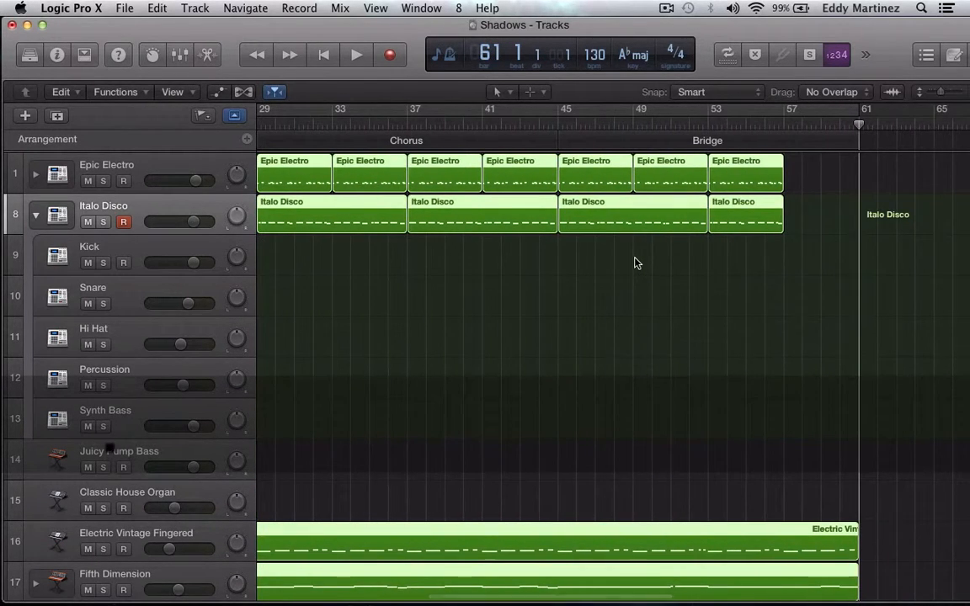
pyautogui.press('super')
pyautogui.press('super+v')
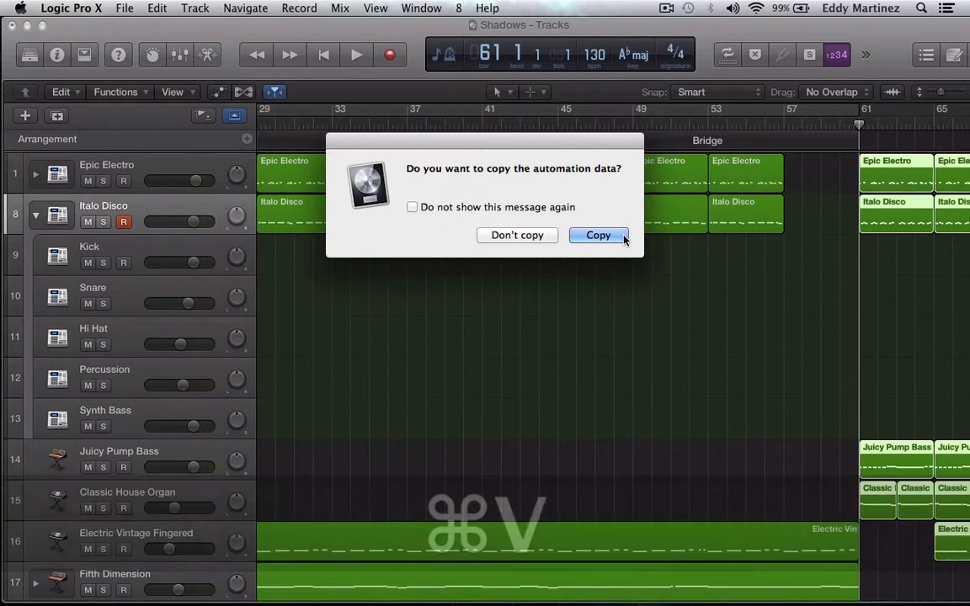
pyautogui.click(626, 237)
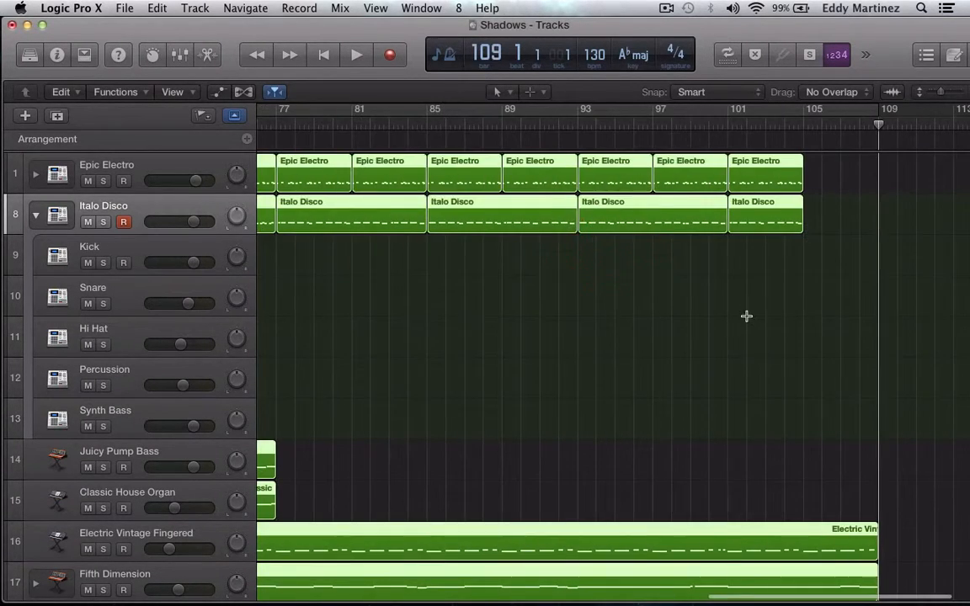
# Review the pasted regions on every track from bar 61 to bar 109 against the original verse, chorus and bridge.
pyautogui.scroll(-2, 746, 316)
pyautogui.hscroll(-10, 746, 316)
pyautogui.scroll(2, 747, 316)
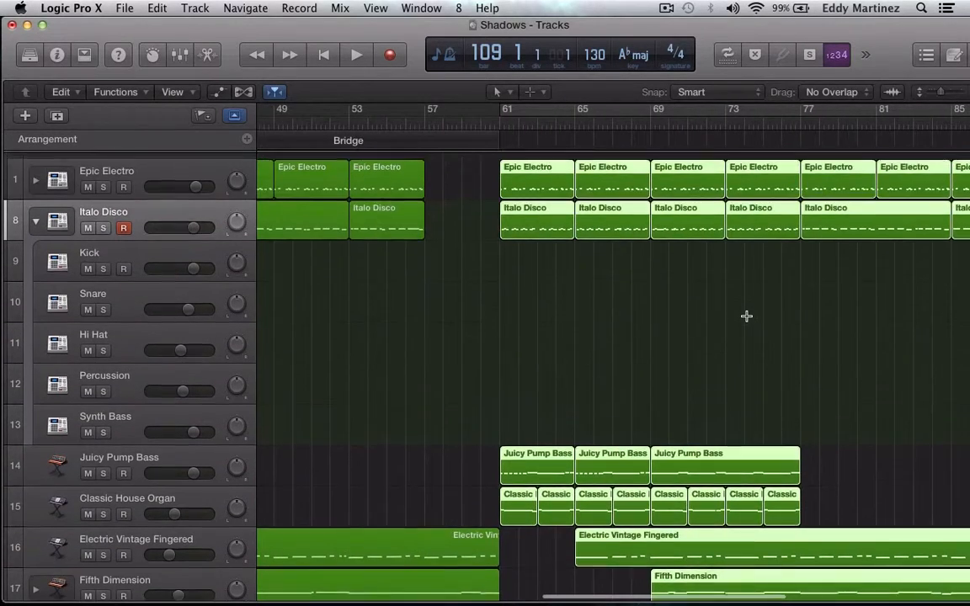
pyautogui.hscroll(-5, 747, 316)
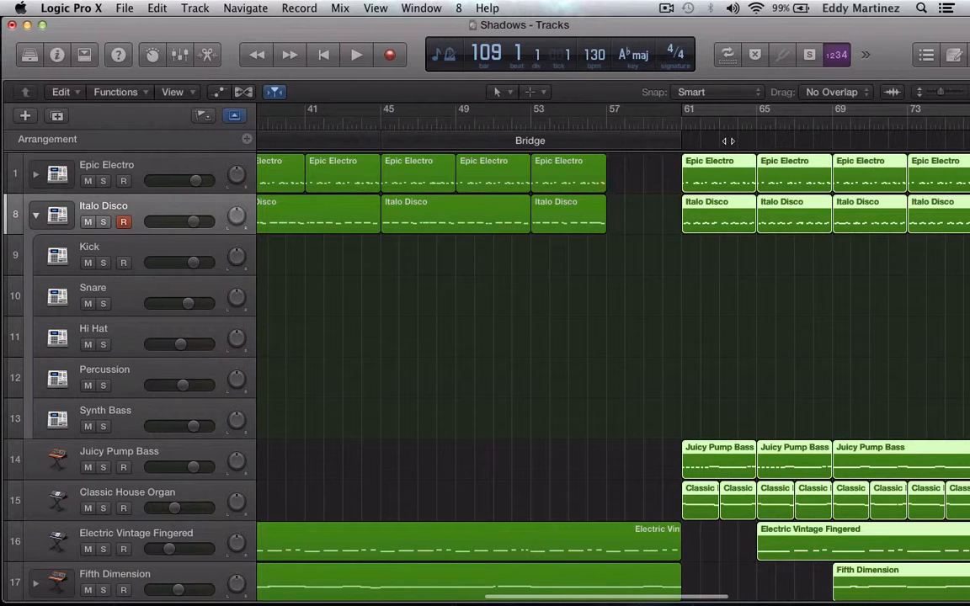
pyautogui.hscroll(14, 750, 140)
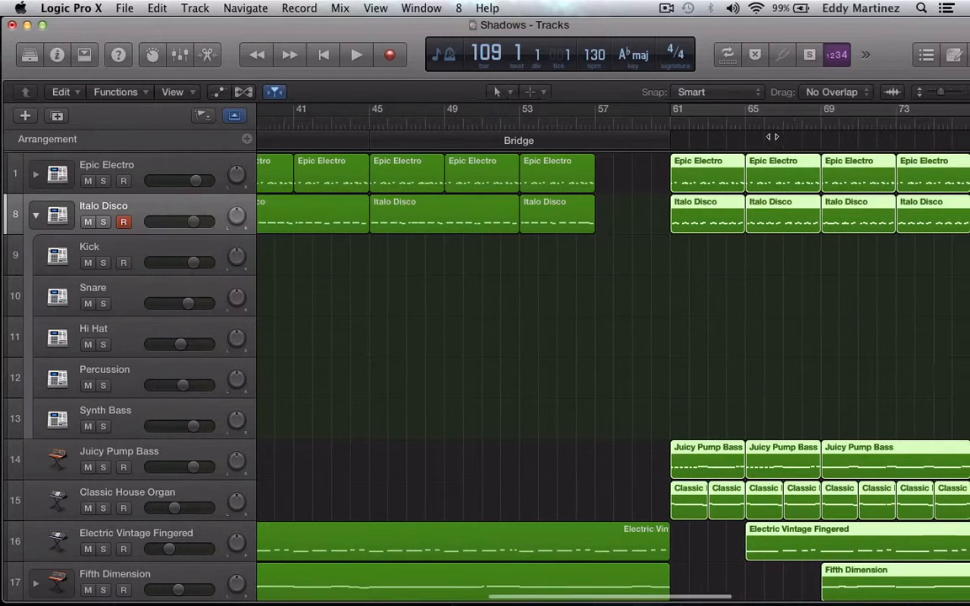
pyautogui.hscroll(2, 772, 136)
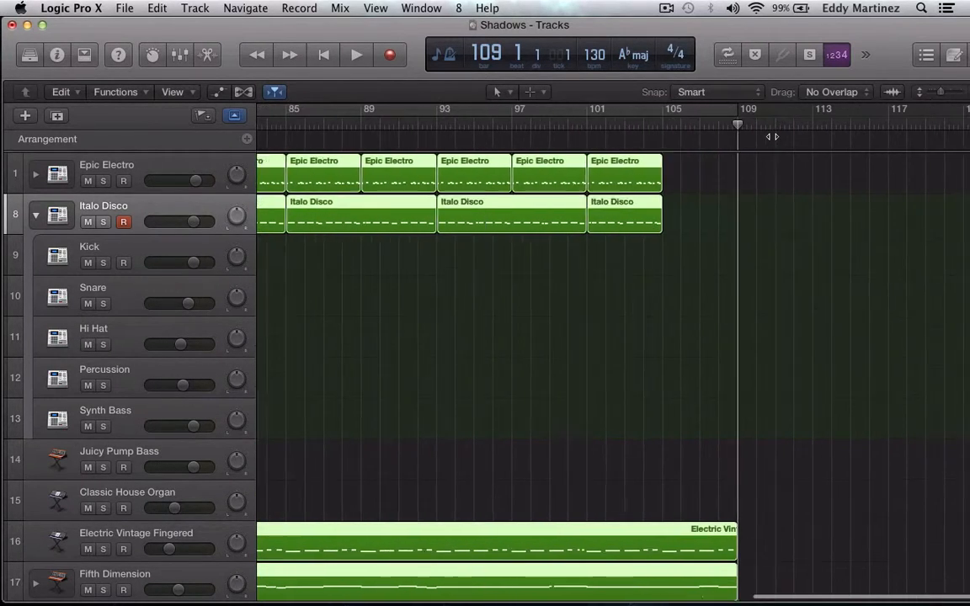
pyautogui.scroll(-8, 771, 136)
pyautogui.hscroll(-5, 771, 137)
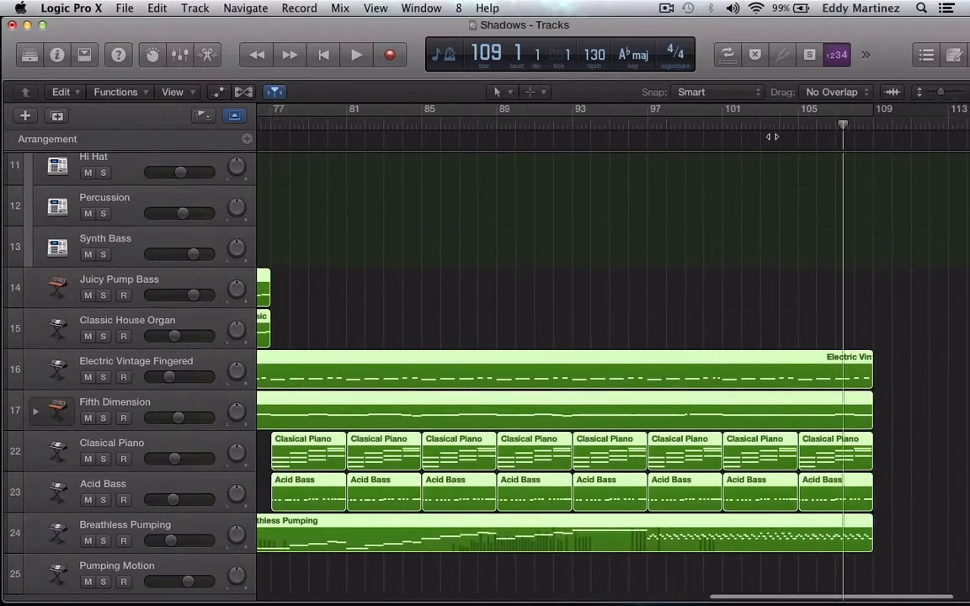
pyautogui.scroll(4, 772, 137)
pyautogui.hscroll(-5, 772, 136)
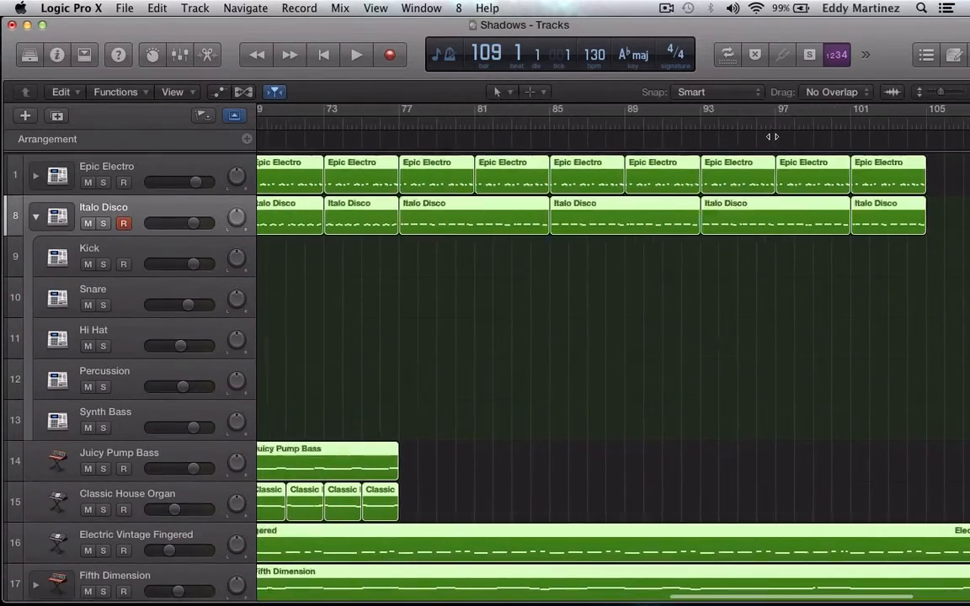
pyautogui.scroll(-5, 771, 136)
pyautogui.hscroll(-1, 771, 137)
pyautogui.scroll(1, 772, 137)
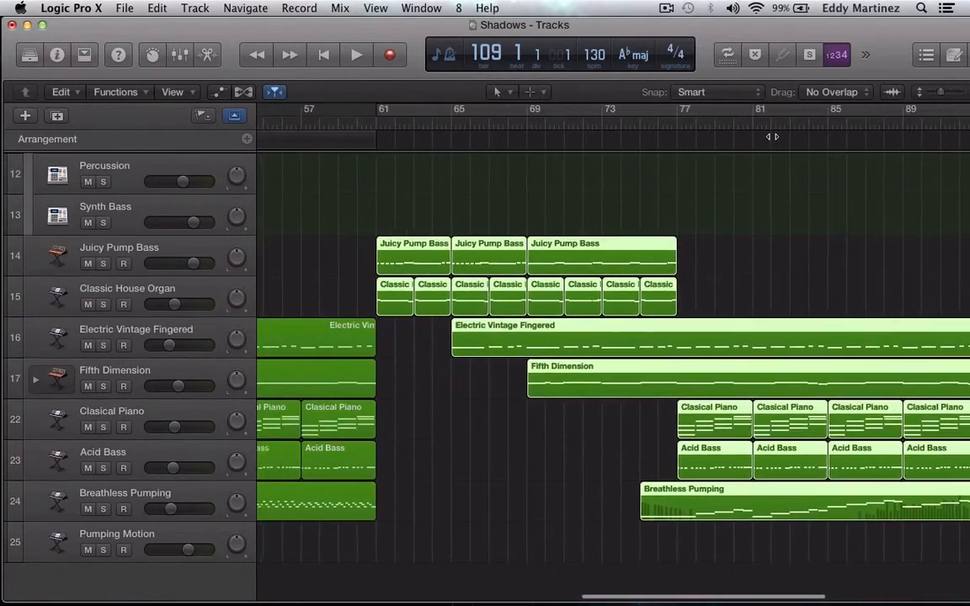
pyautogui.hscroll(-8, 772, 137)
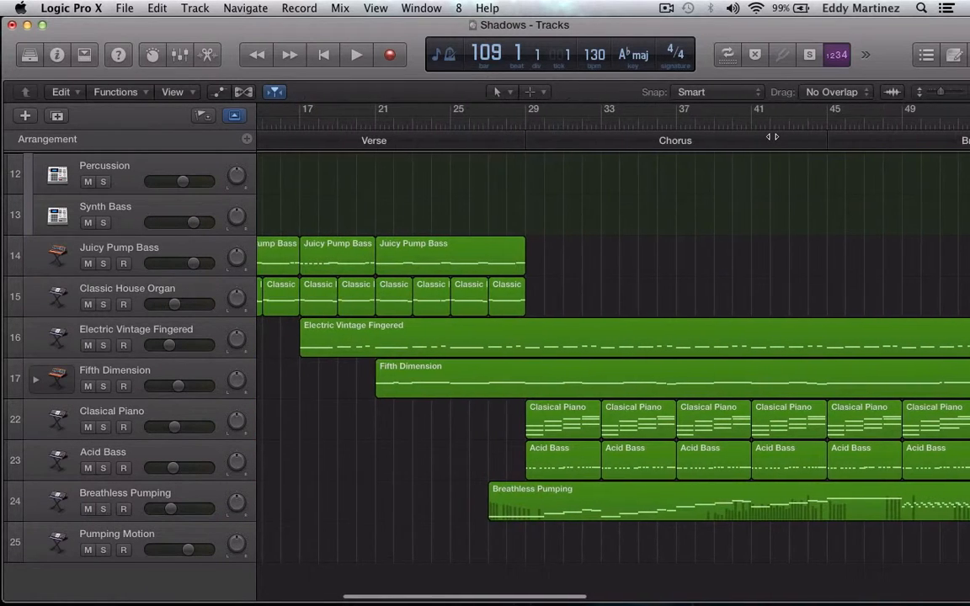
pyautogui.hscroll(-2, 772, 137)
pyautogui.hscroll(5, 771, 136)
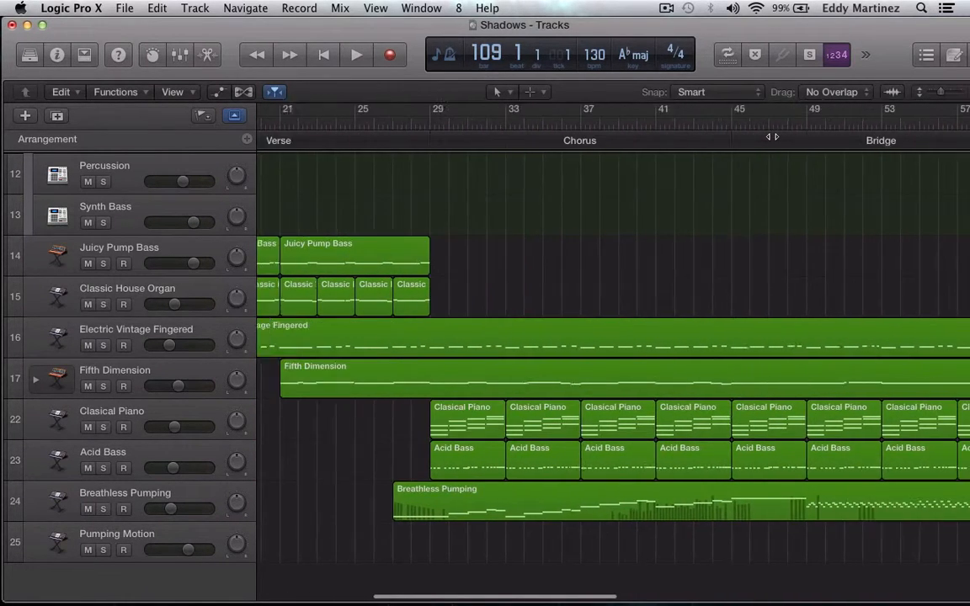
pyautogui.hscroll(7, 772, 136)
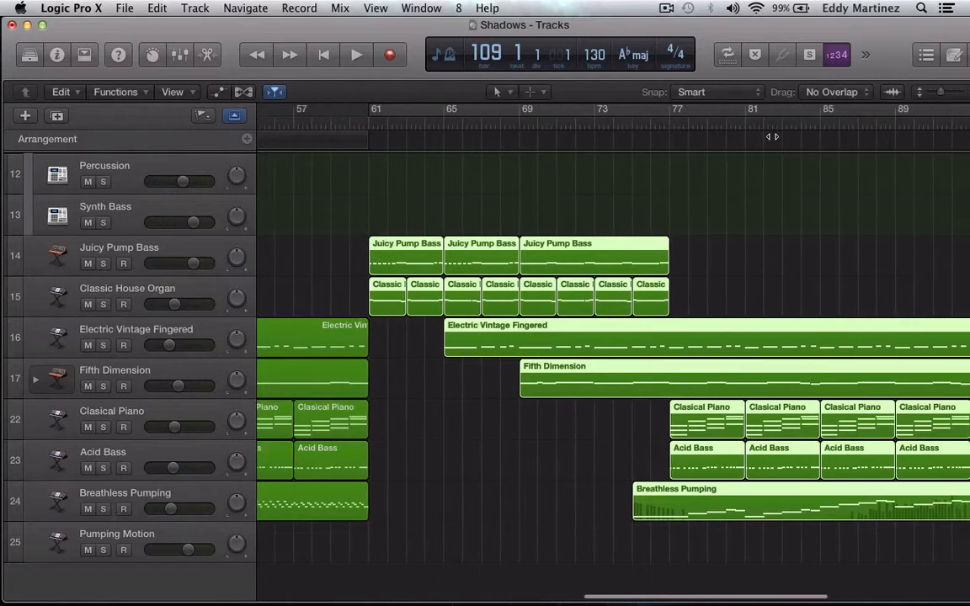
pyautogui.hscroll(-3, 771, 137)
pyautogui.scroll(4, 771, 136)
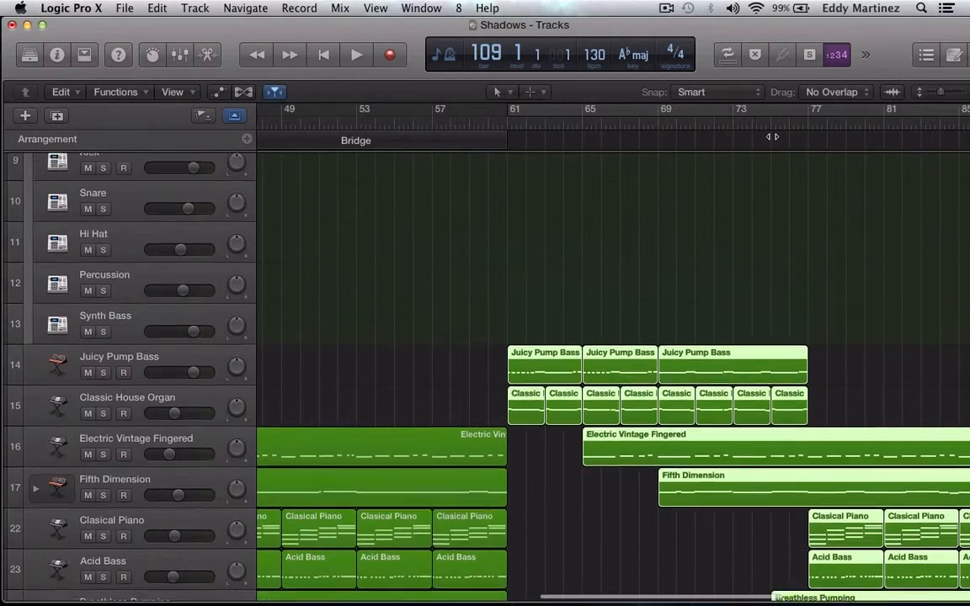
pyautogui.scroll(3, 771, 137)
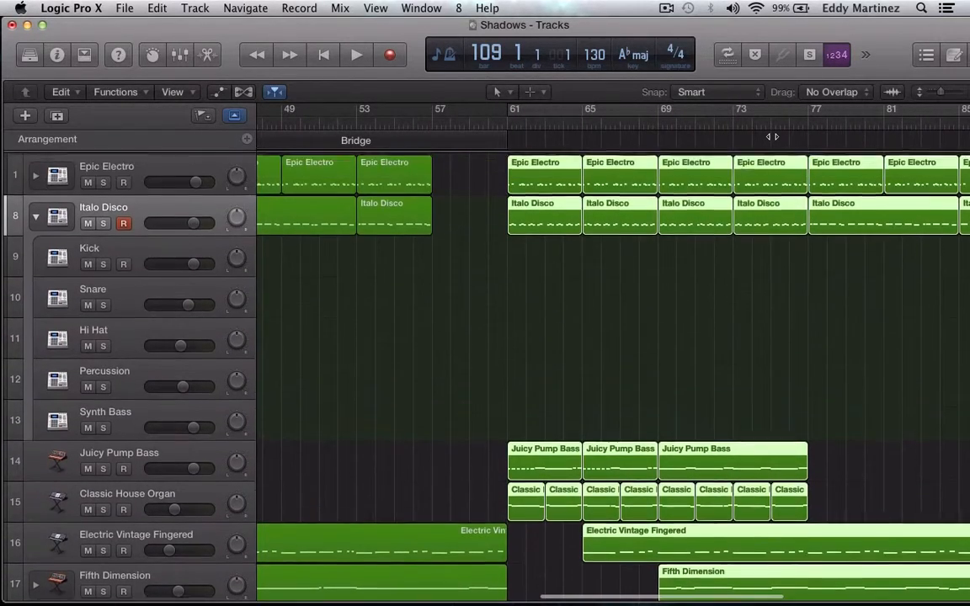
pyautogui.scroll(-5, 772, 136)
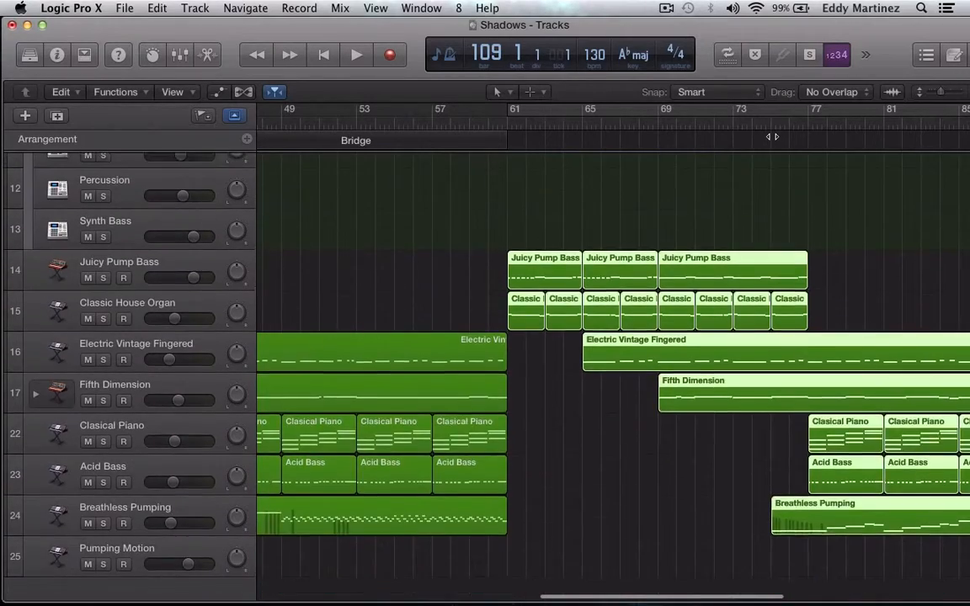
pyautogui.scroll(6, 772, 137)
pyautogui.hscroll(3, 772, 137)
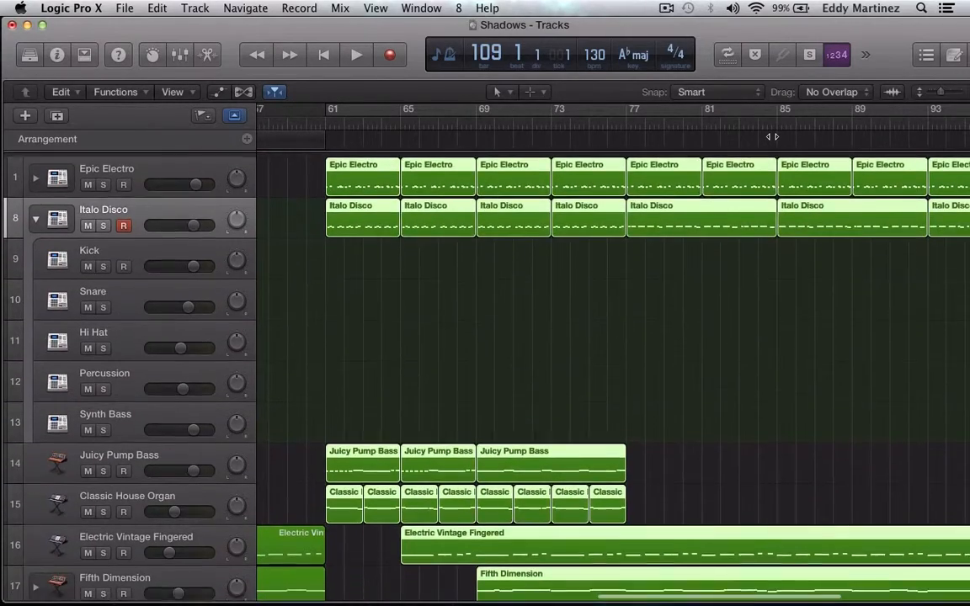
pyautogui.hscroll(4, 551, 210)
pyautogui.scroll(-8, 552, 210)
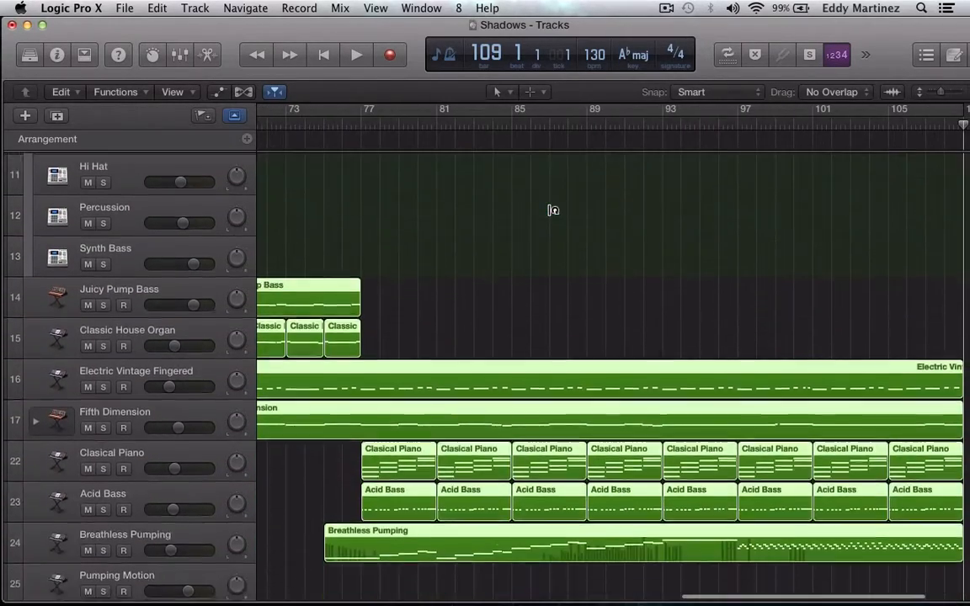
pyautogui.scroll(8, 551, 209)
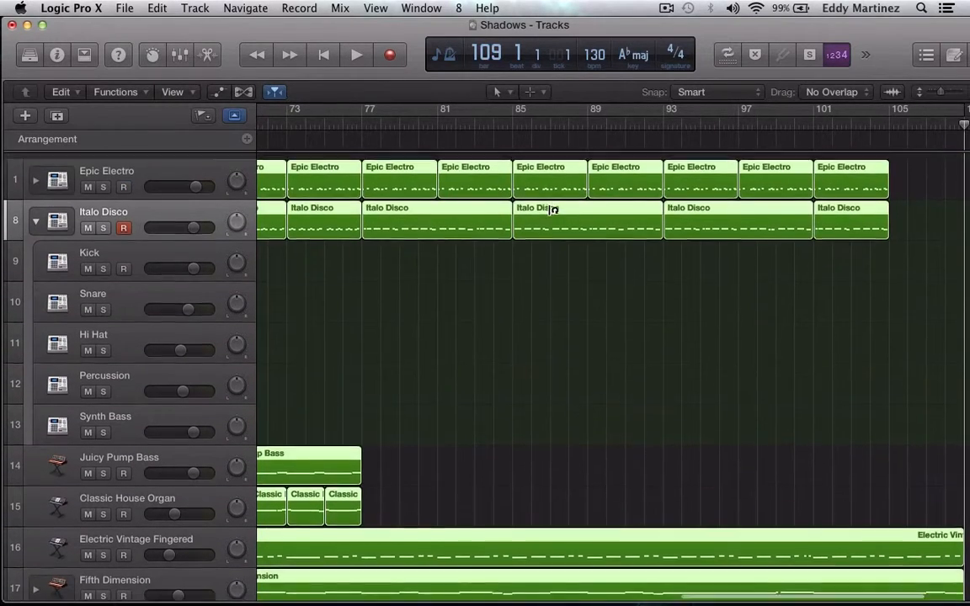
# Add an arrangement marker at bar 61, set it to Verse and extend it to bar 77.
pyautogui.hscroll(-10, 552, 210)
pyautogui.hscroll(-1, 552, 210)
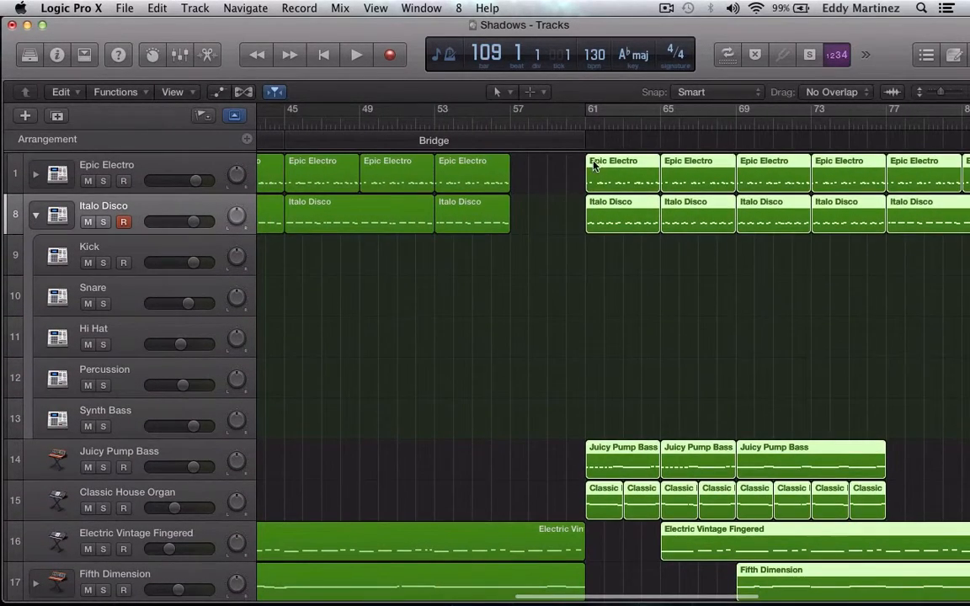
pyautogui.click(245, 140)
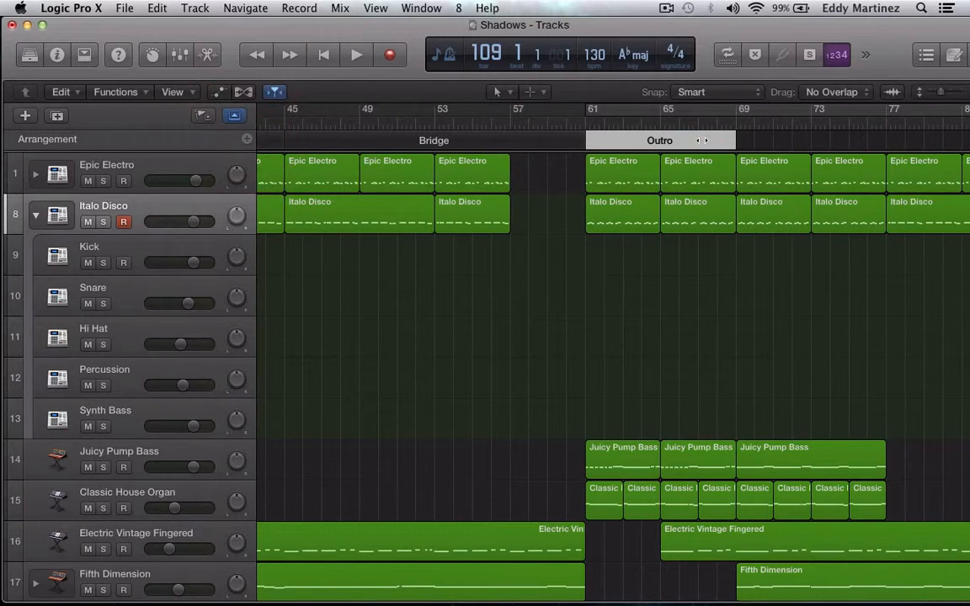
pyautogui.click(658, 142)
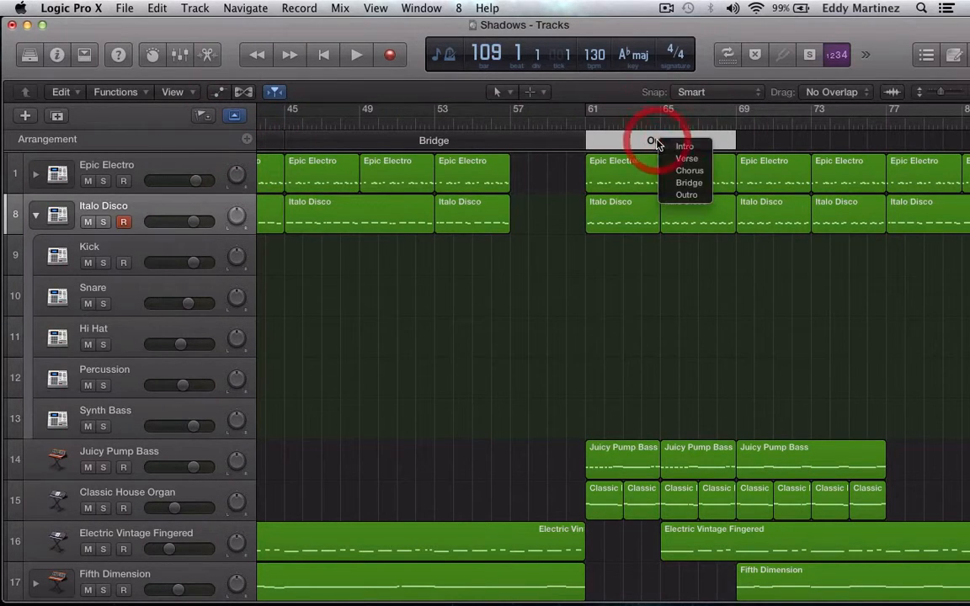
pyautogui.click(687, 158)
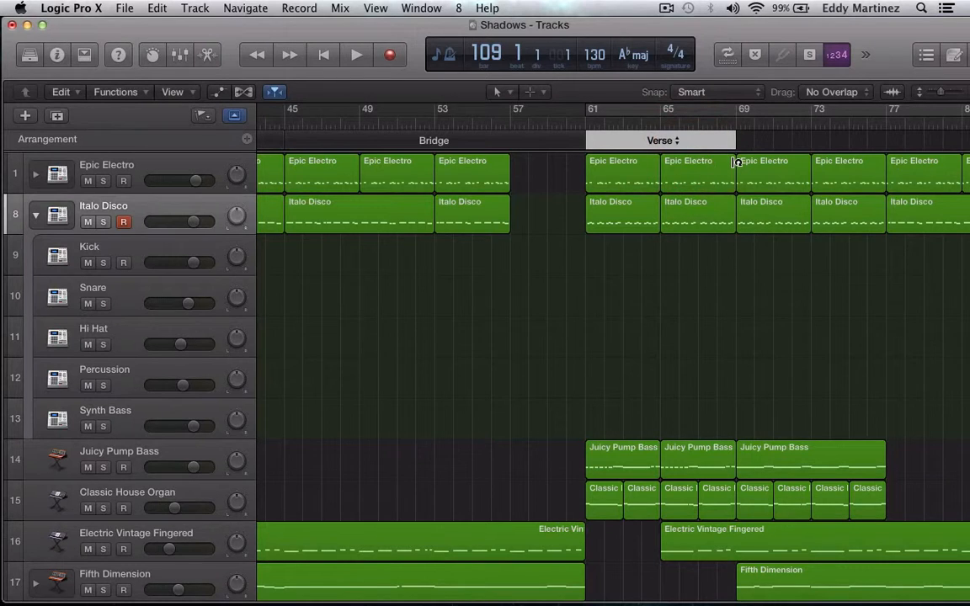
pyautogui.scroll(-2, 736, 160)
pyautogui.scroll(2, 737, 156)
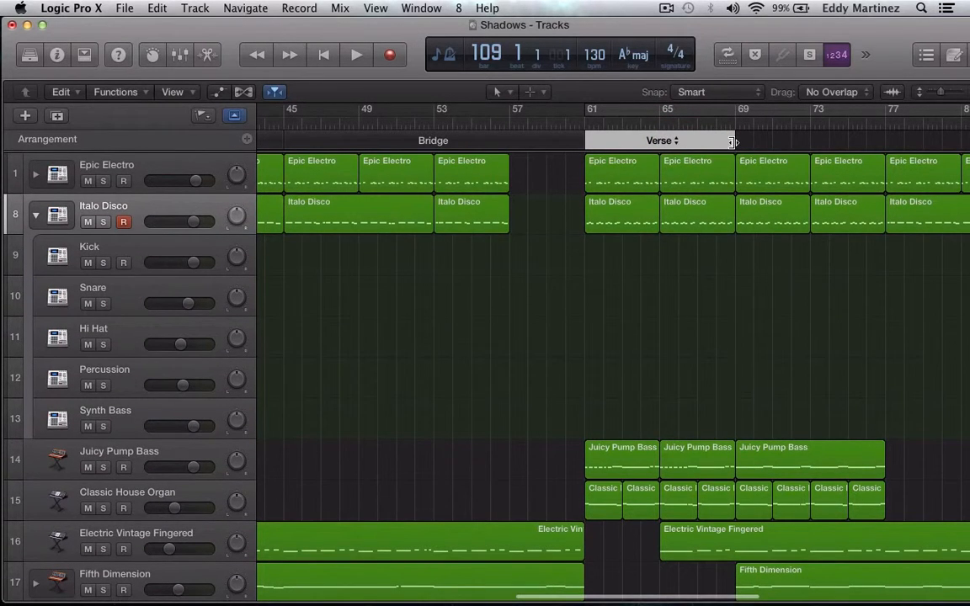
pyautogui.moveTo(734, 142); pyautogui.dragTo(886, 164)
# Add a Chorus arrangement marker after the second verse at bar 77 and extend it to bar 101.
pyautogui.hscroll(5, 886, 165)
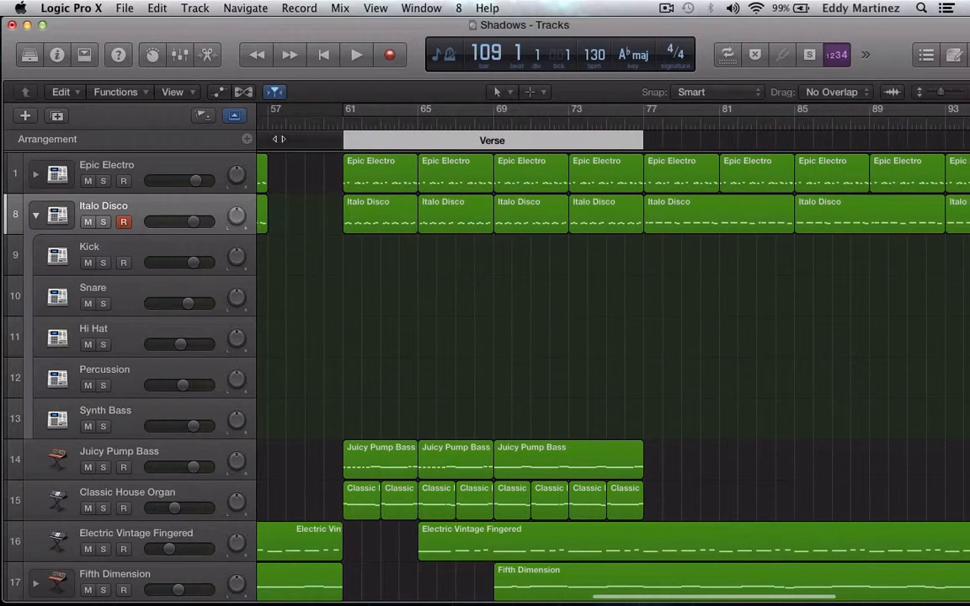
pyautogui.click(247, 140)
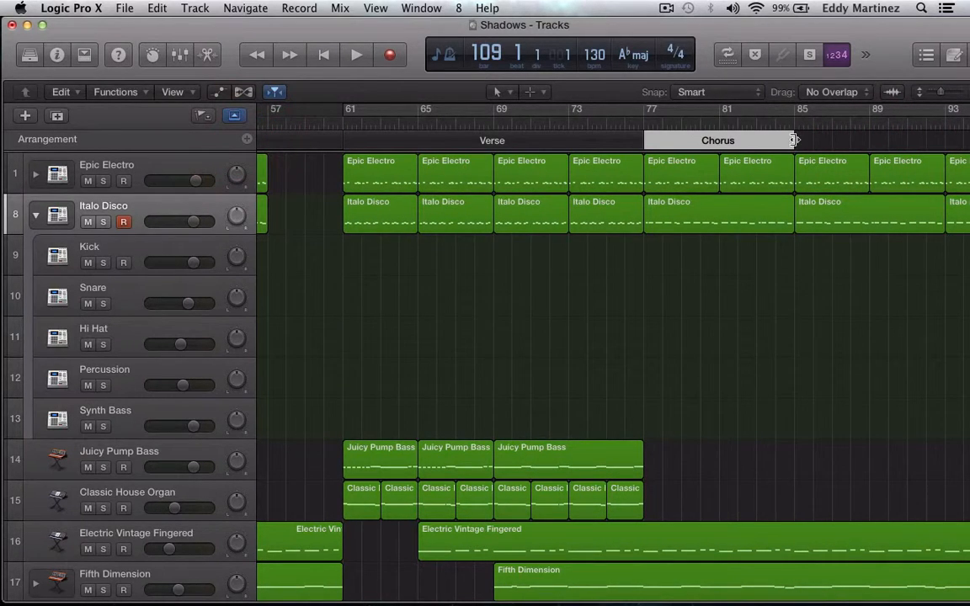
pyautogui.moveTo(799, 141)
pyautogui.mouseDown()
pyautogui.moveTo(967, 135)
pyautogui.moveTo(939, 139)
pyautogui.mouseUp()
pyautogui.hscroll(6, 802, 206)
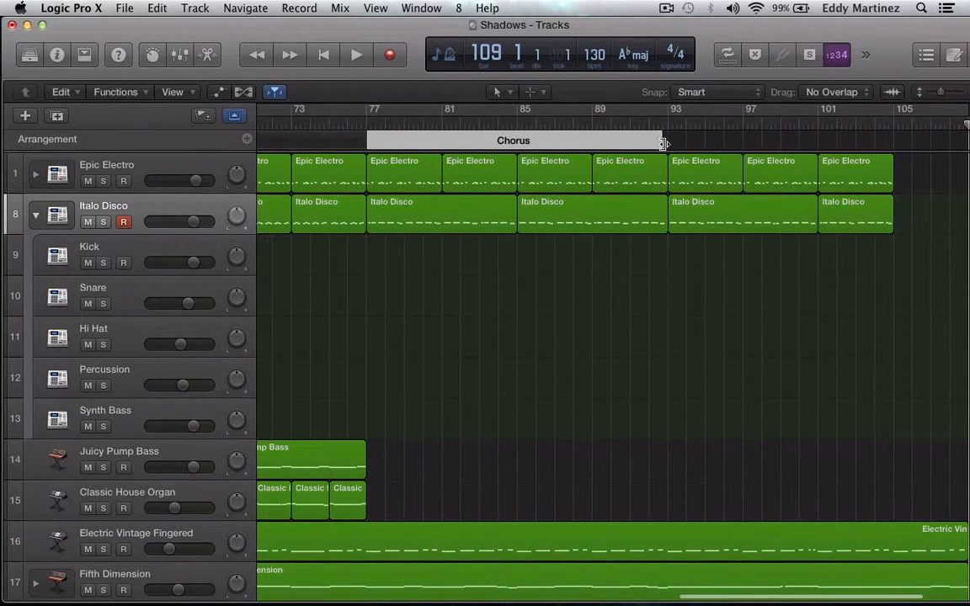
pyautogui.moveTo(662, 143)
pyautogui.mouseDown()
pyautogui.moveTo(743, 158)
pyautogui.moveTo(820, 155)
pyautogui.mouseUp()
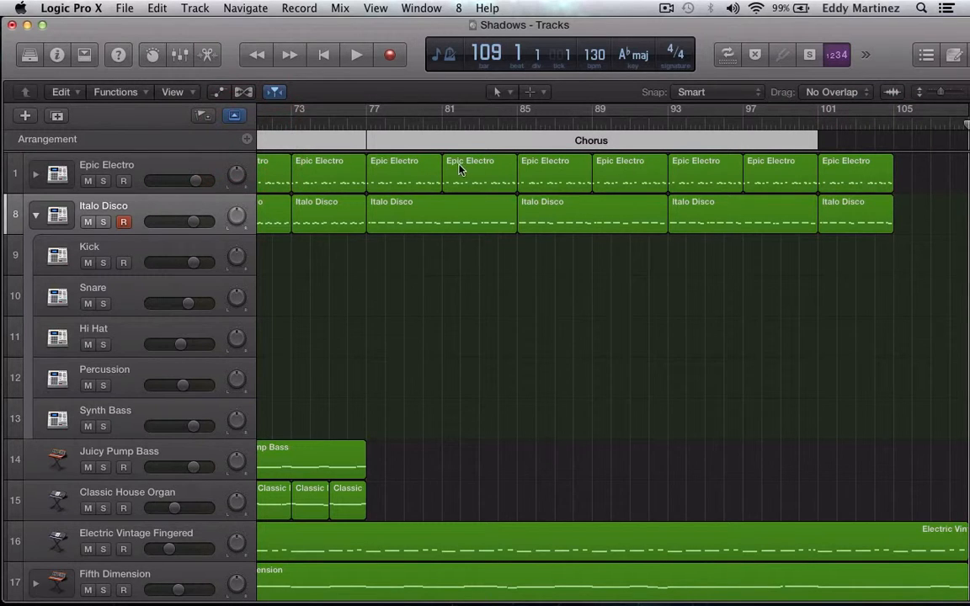
# Add an arrangement marker from bar 101 to bar 109 and set its type to Outro.
pyautogui.click(247, 142)
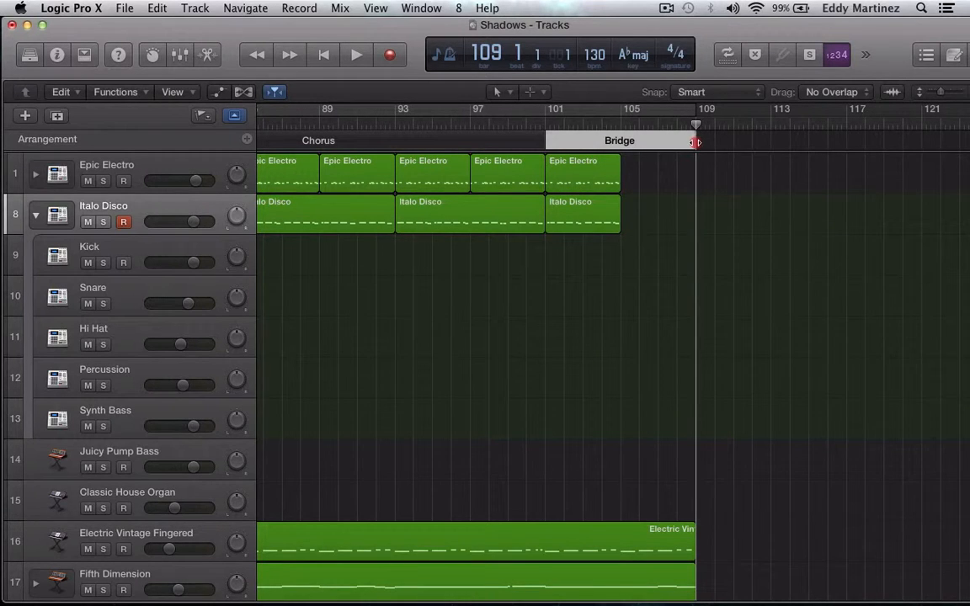
pyautogui.moveTo(696, 142)
pyautogui.mouseDown()
pyautogui.moveTo(636, 156)
pyautogui.moveTo(717, 144)
pyautogui.moveTo(619, 152)
pyautogui.moveTo(694, 154)
pyautogui.mouseUp()
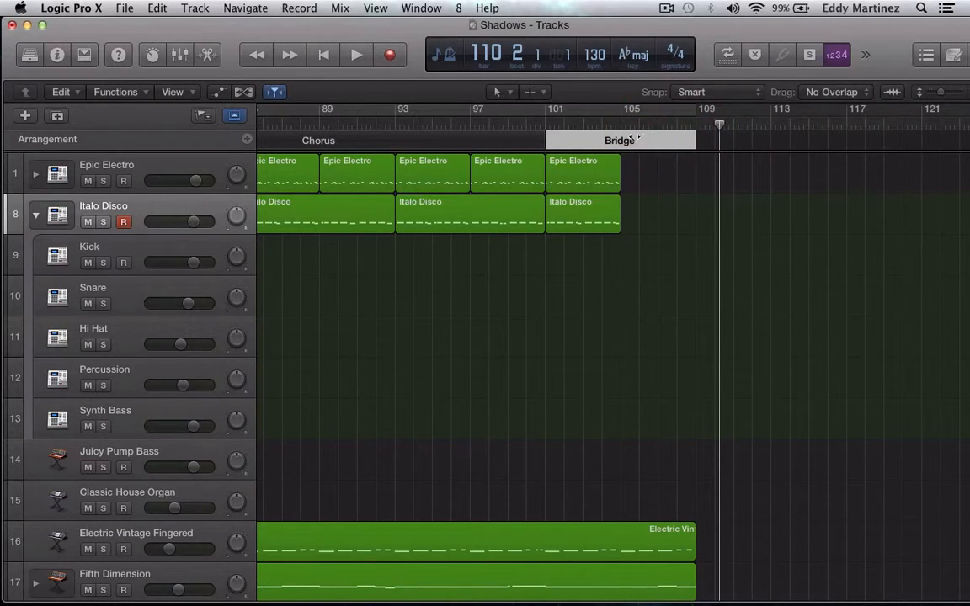
pyautogui.click(646, 139)
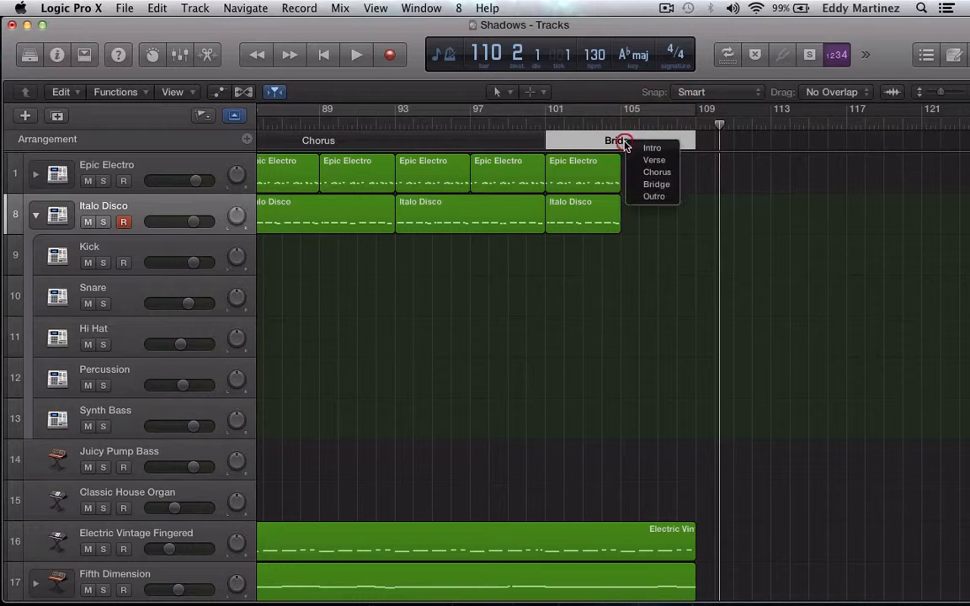
pyautogui.click(664, 196)
pyautogui.click(706, 257)
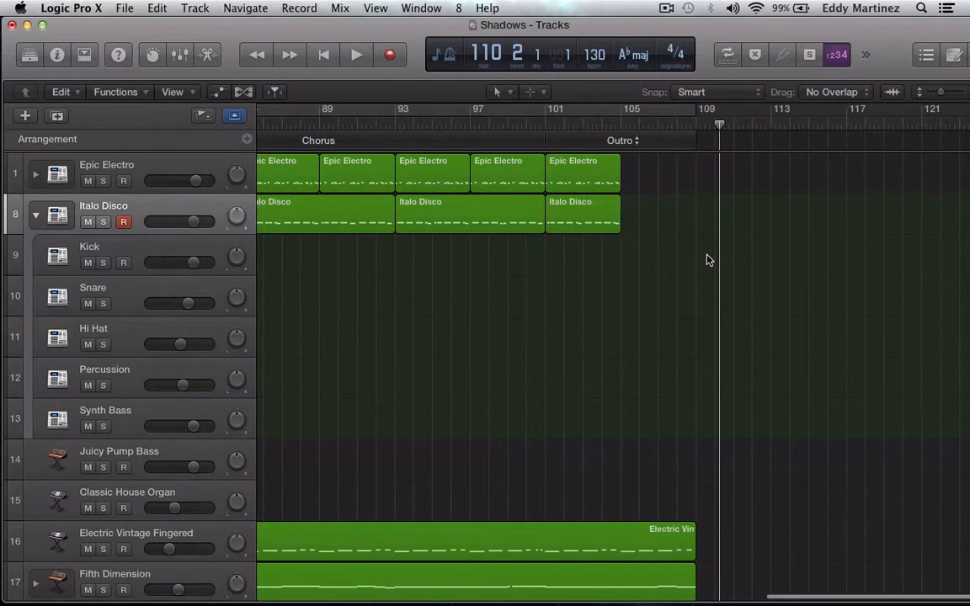
# Select the Pumping Motion track at the end of the track list as the recording target.
pyautogui.hscroll(-5, 708, 260)
pyautogui.hscroll(-2, 707, 260)
pyautogui.scroll(-10, 708, 261)
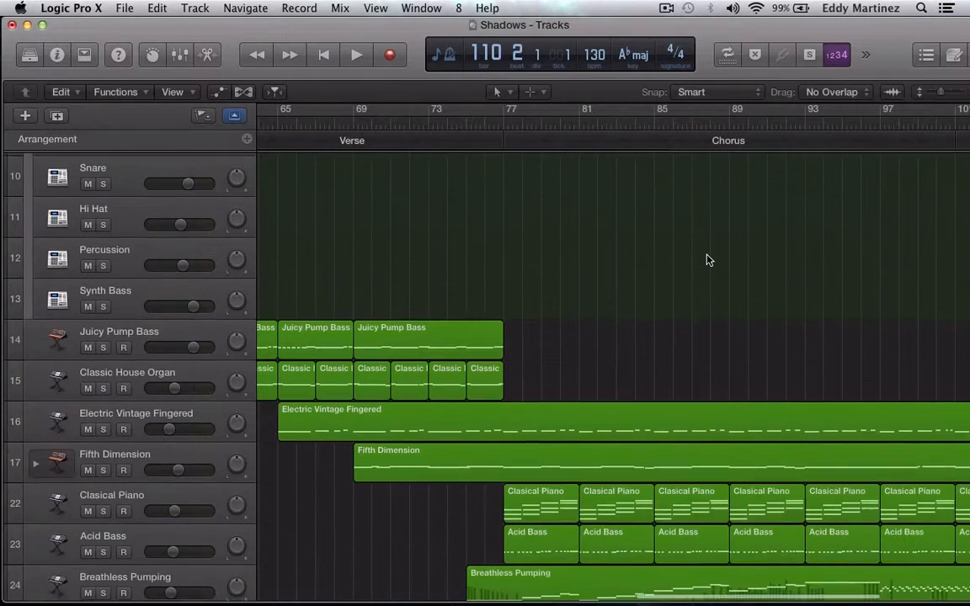
pyautogui.scroll(1, 710, 261)
pyautogui.scroll(-1, 710, 260)
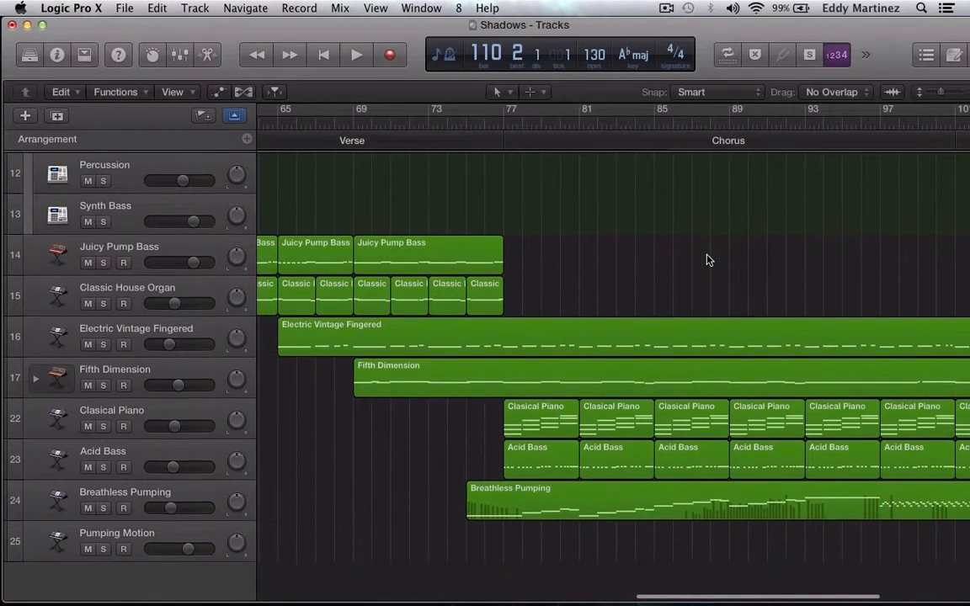
pyautogui.click(60, 542)
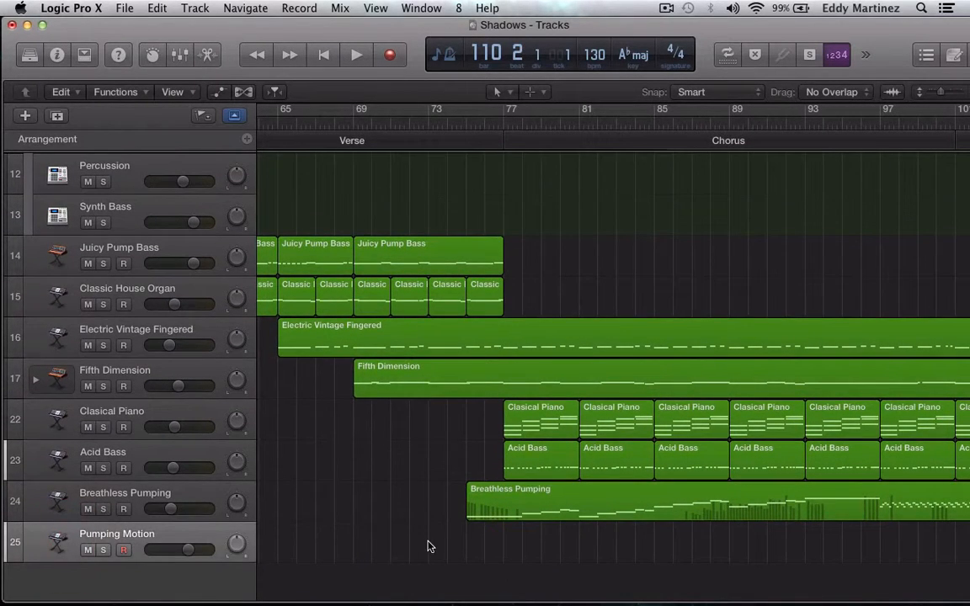
# Place the playhead at bar 75 and record a chord part for bars 77 to 85 on the Pumping Motion track.
pyautogui.hscroll(2, 427, 546)
pyautogui.hscroll(-3, 427, 546)
pyautogui.scroll(3, 427, 546)
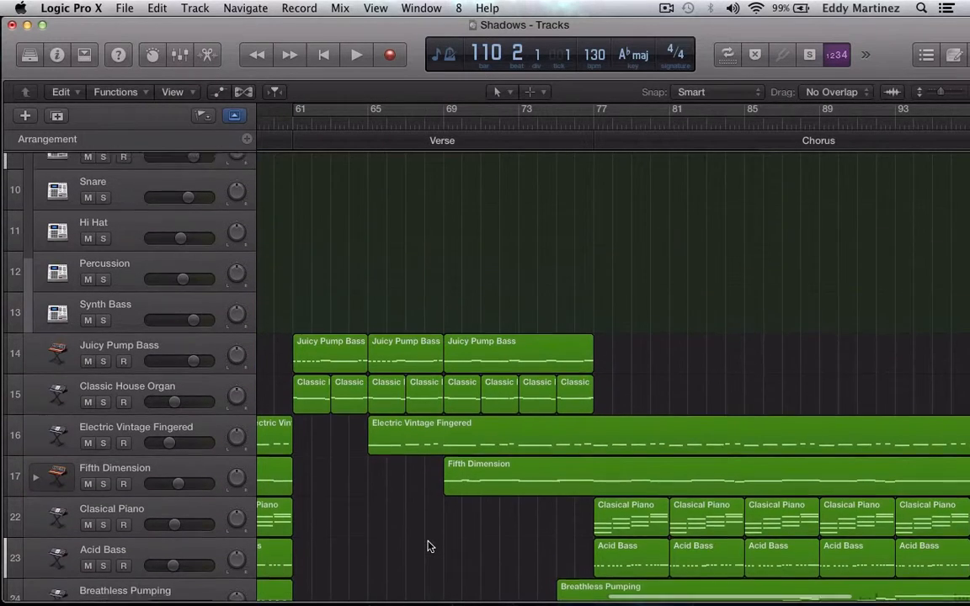
pyautogui.scroll(-2, 427, 546)
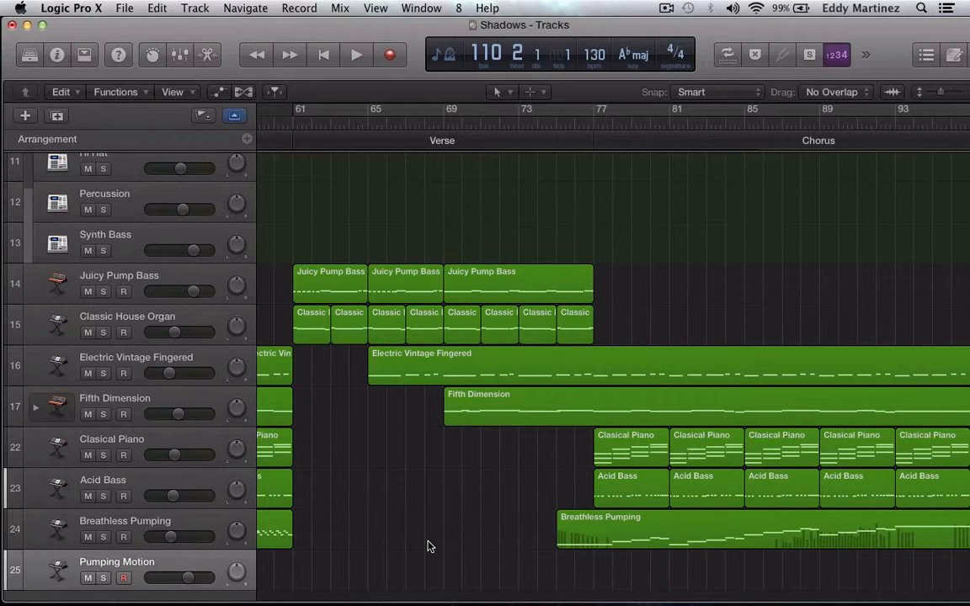
pyautogui.hscroll(5, 427, 546)
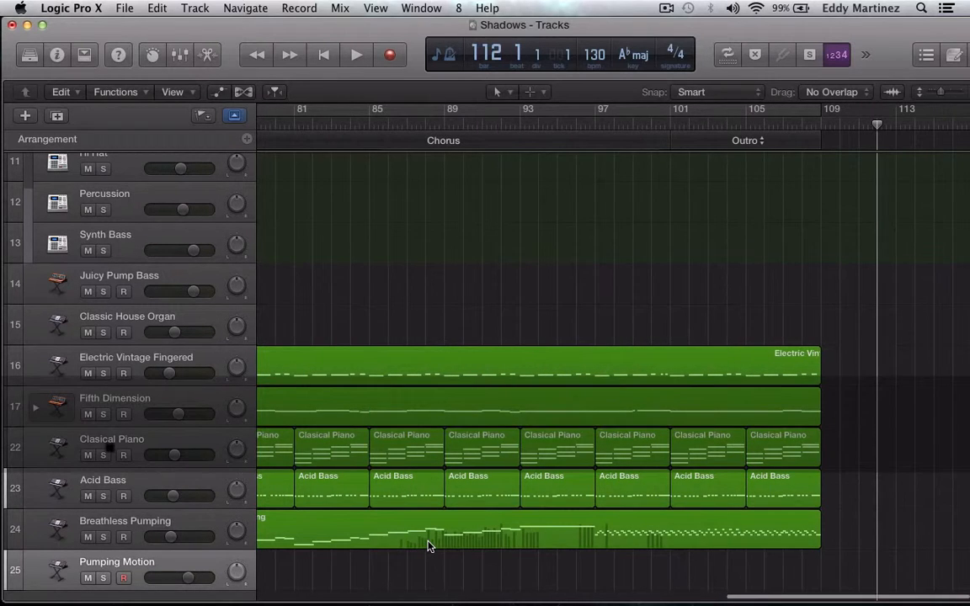
pyautogui.hscroll(-9, 427, 546)
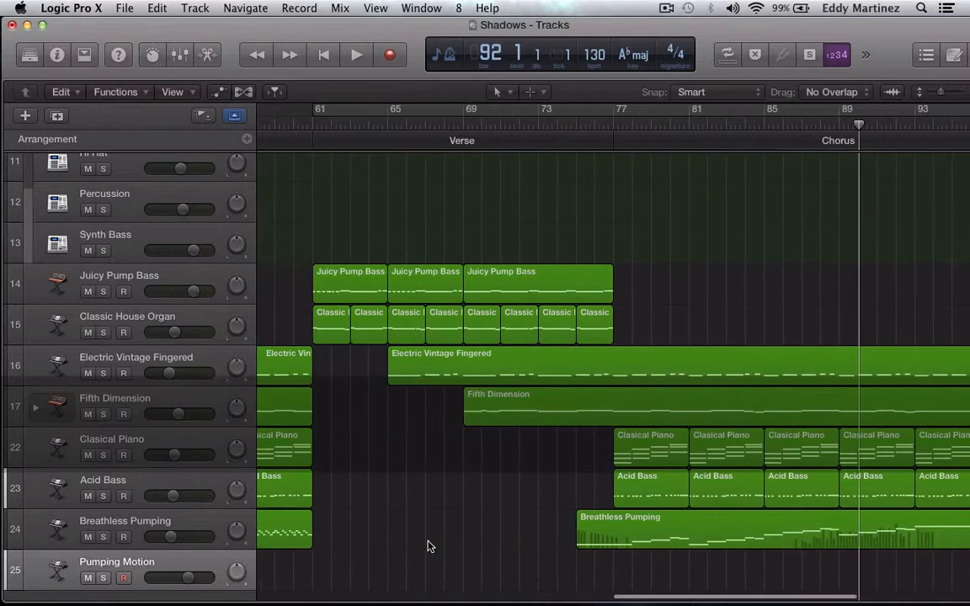
pyautogui.hscroll(-3, 427, 546)
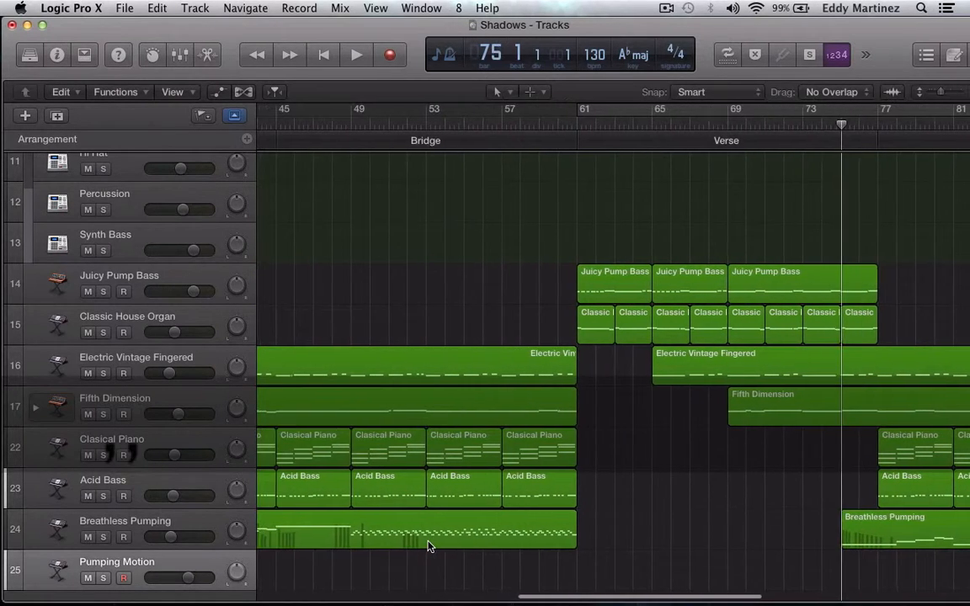
pyautogui.scroll(-2, 427, 546)
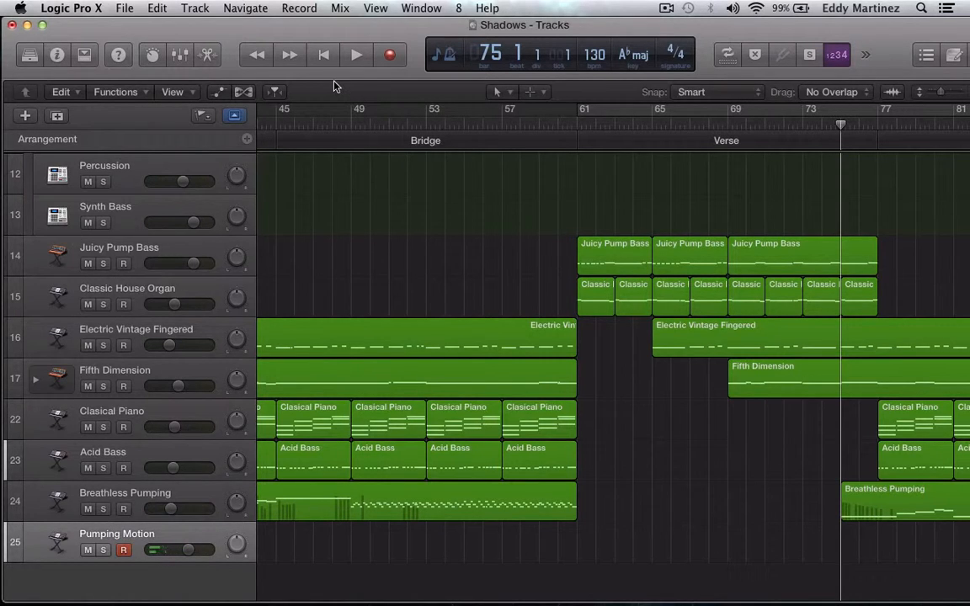
pyautogui.click(390, 55)
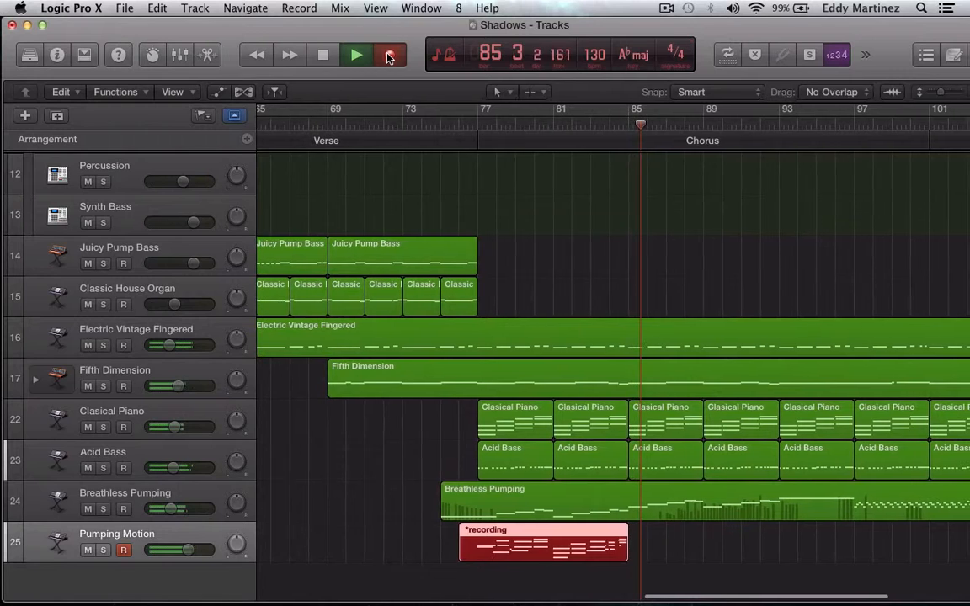
pyautogui.click(389, 56)
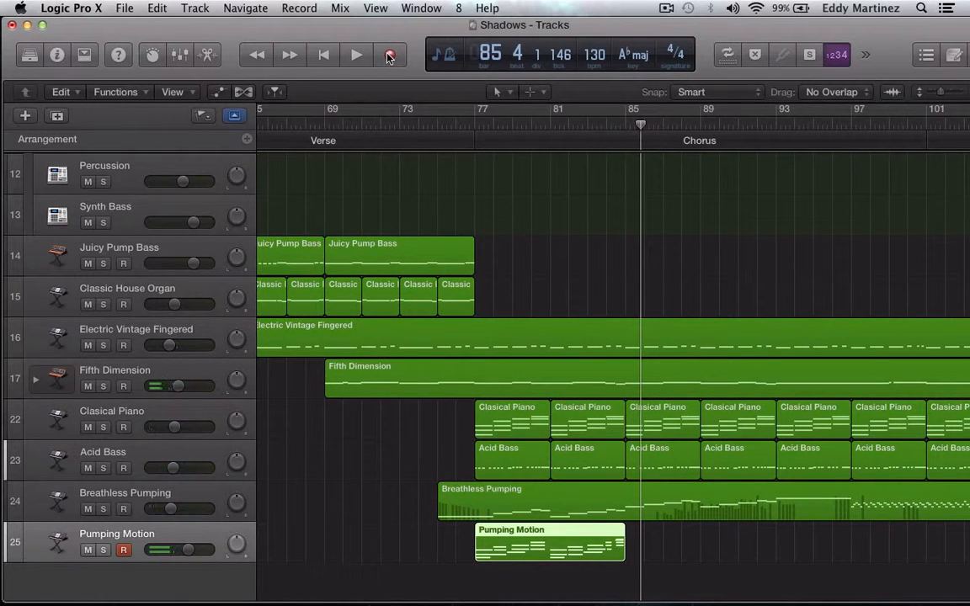
# Open the recorded Pumping Motion region in the Piano Roll and quantize all its notes to 1/16 Note.
pyautogui.doubleClick(538, 542)
pyautogui.press('p')
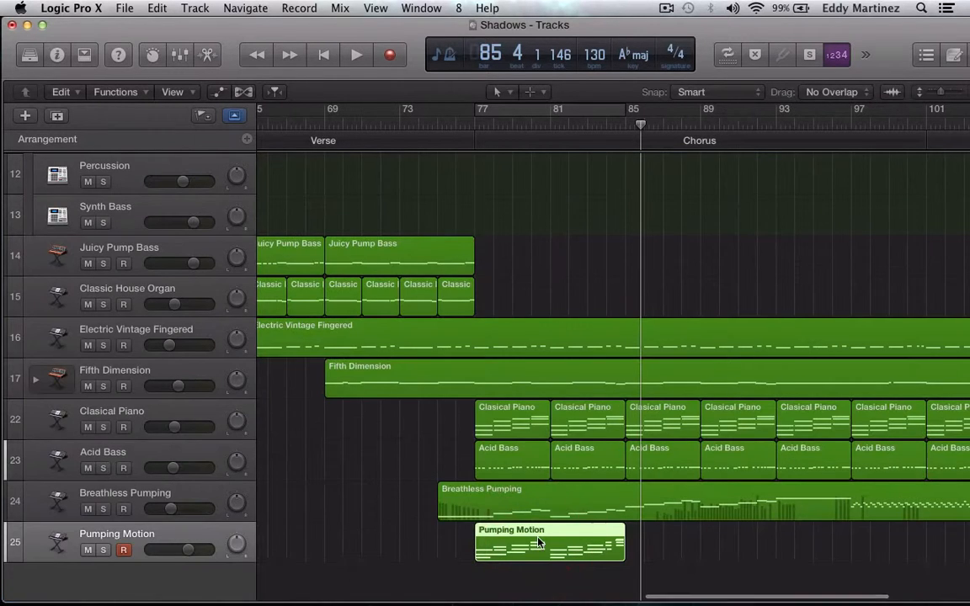
pyautogui.press('p')
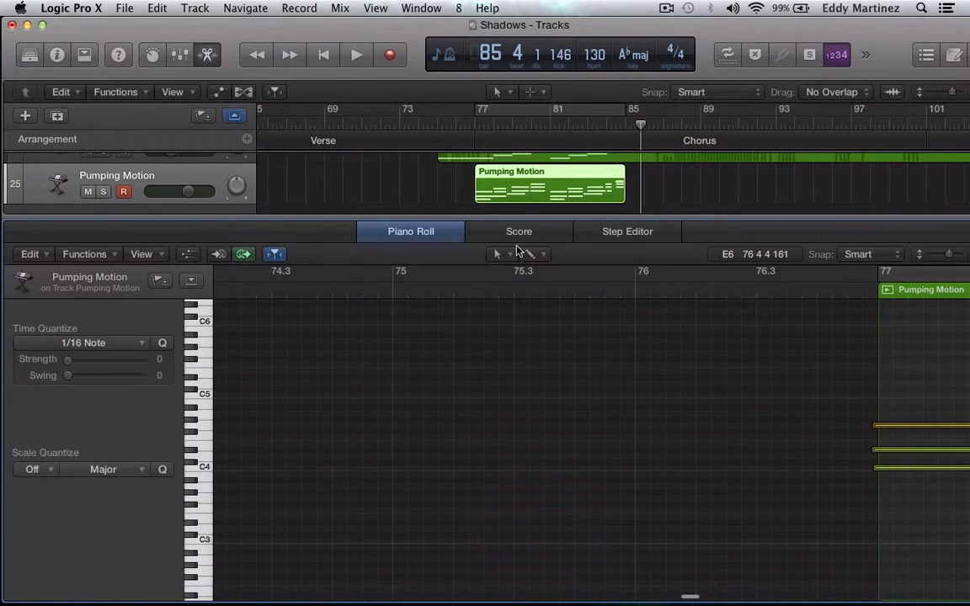
pyautogui.hscroll(5, 790, 381)
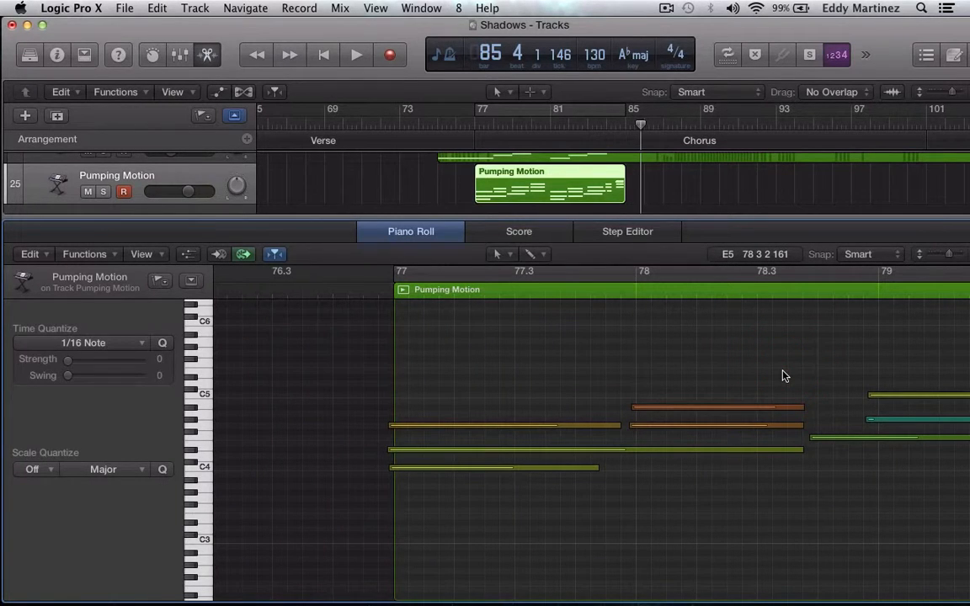
pyautogui.press('super+a')
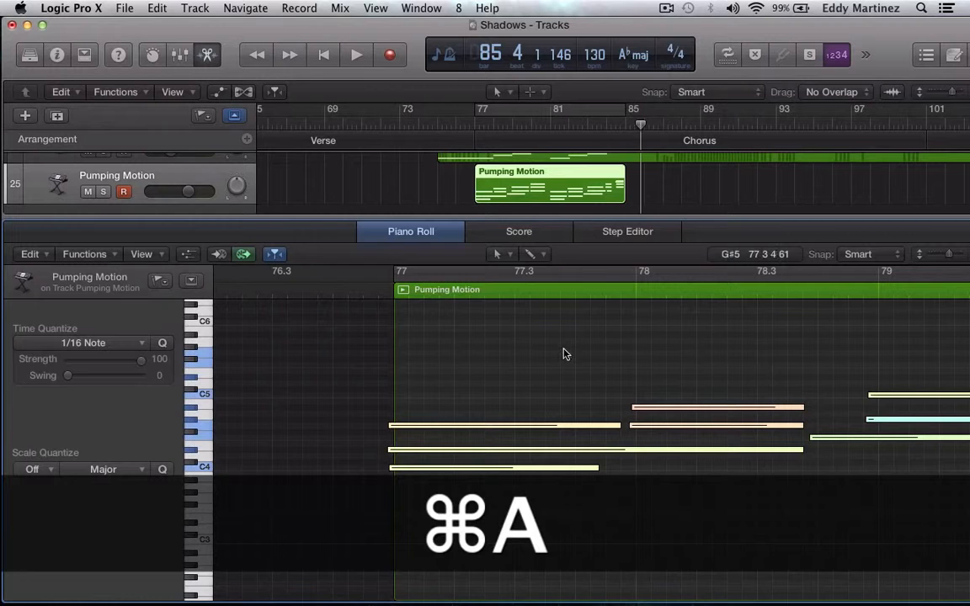
pyautogui.click(163, 343)
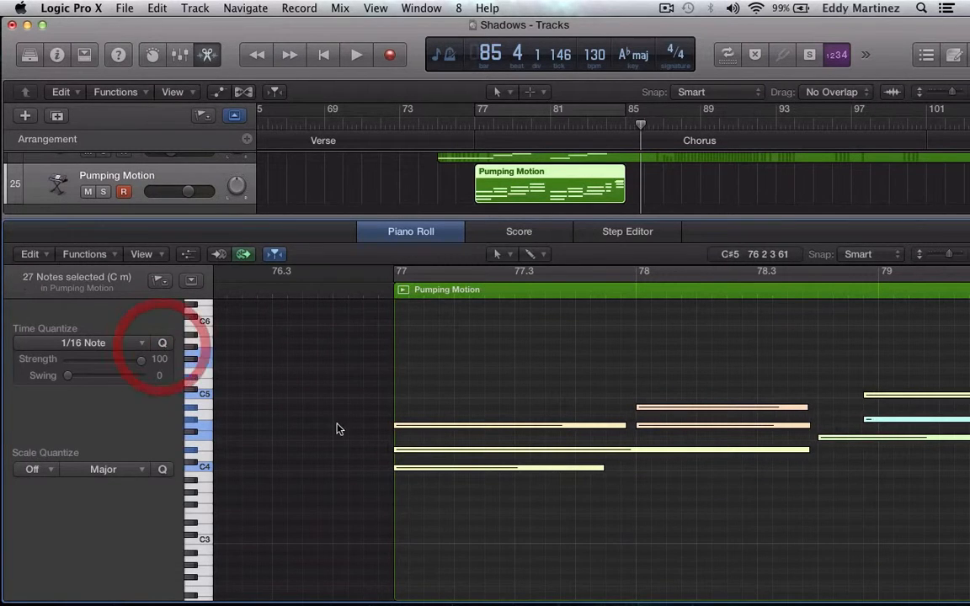
# Examine the quantized Pumping Motion notes and listen to them in a cycle from bar 77 to bar 85.
pyautogui.hscroll(6, 618, 474)
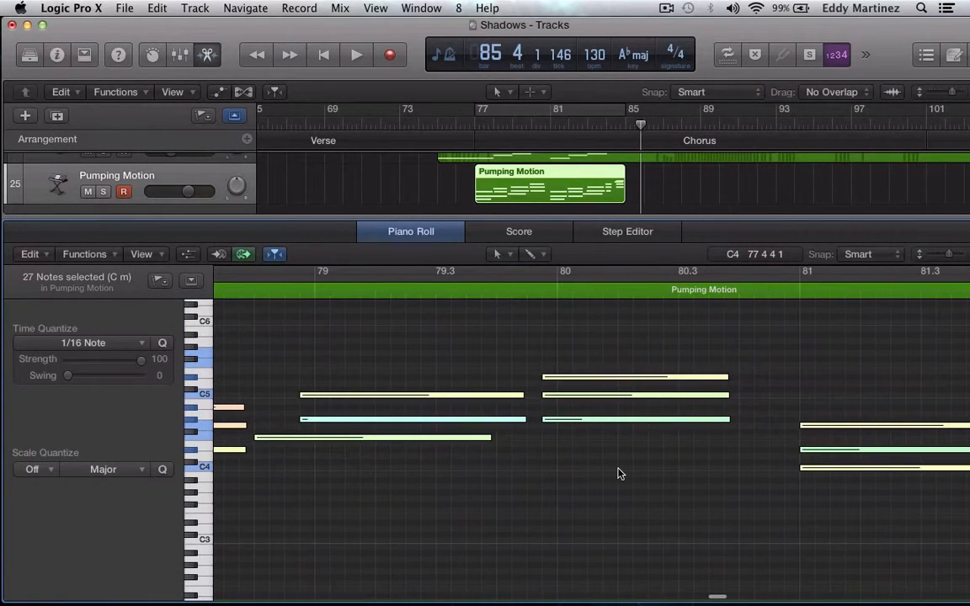
pyautogui.hscroll(7, 618, 475)
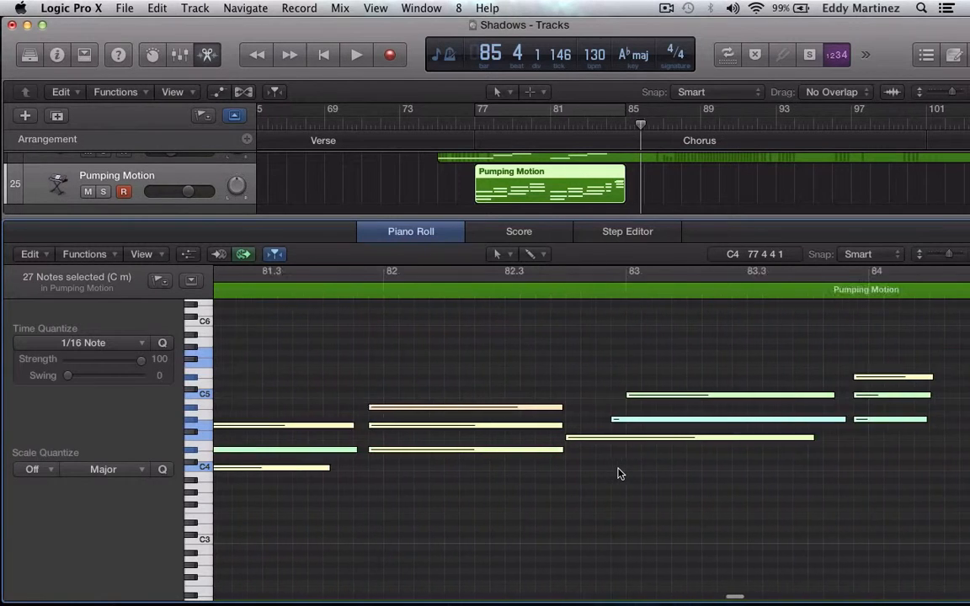
pyautogui.hscroll(2, 618, 475)
pyautogui.hscroll(-8, 618, 474)
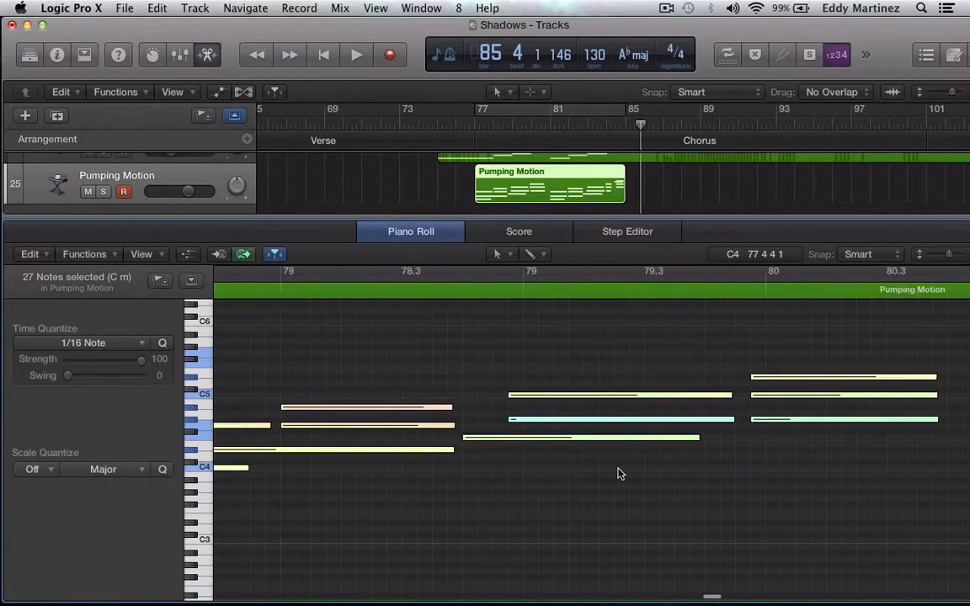
pyautogui.hscroll(-8, 619, 474)
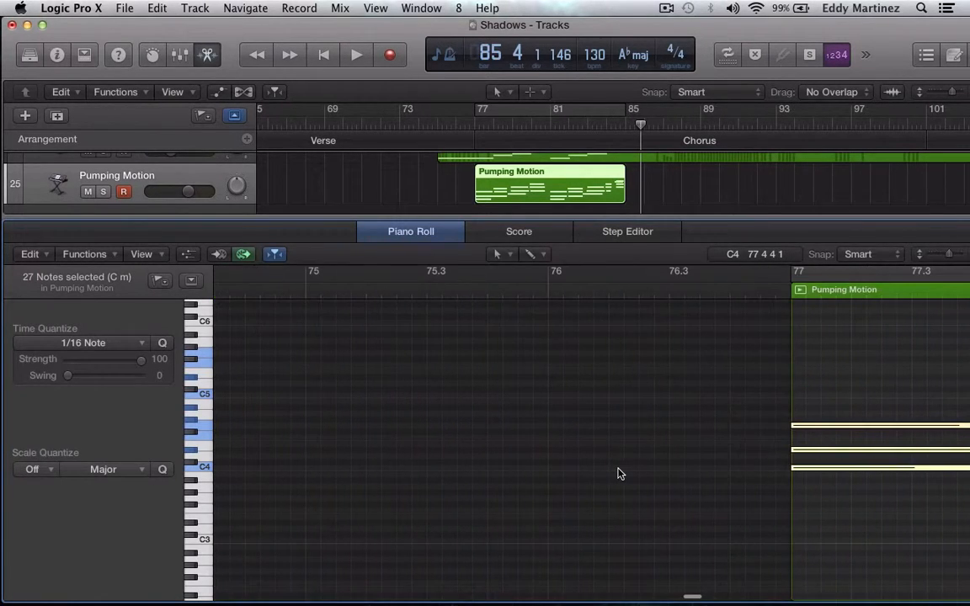
pyautogui.click(521, 113)
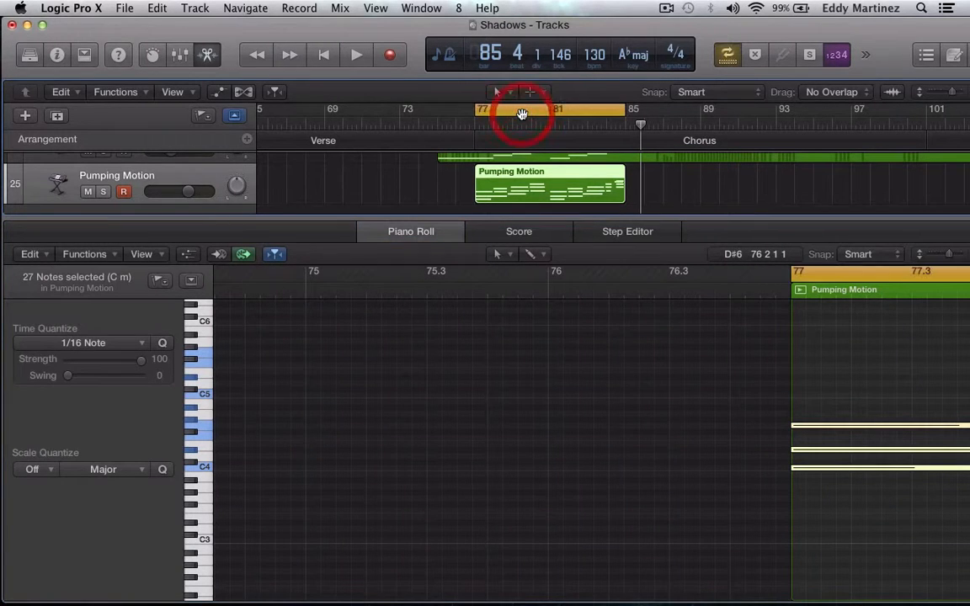
pyautogui.press('space')
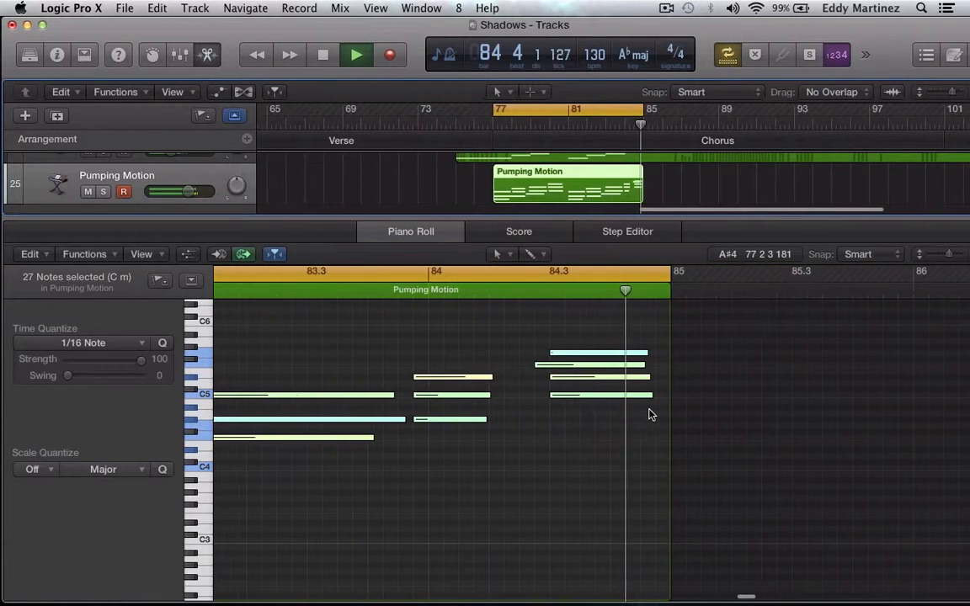
pyautogui.press('space')
pyautogui.hscroll(15, 648, 415)
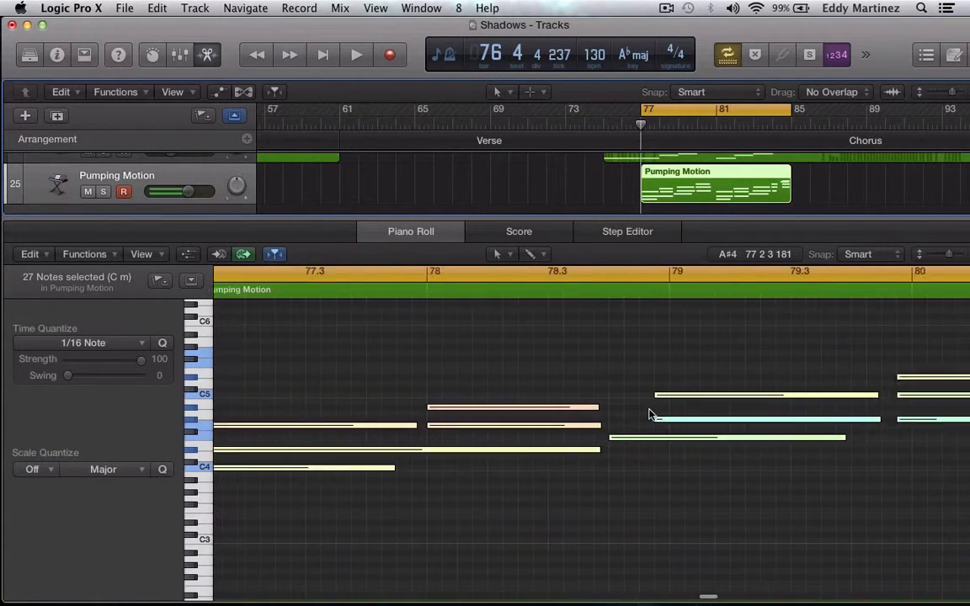
pyautogui.hscroll(-5, 648, 414)
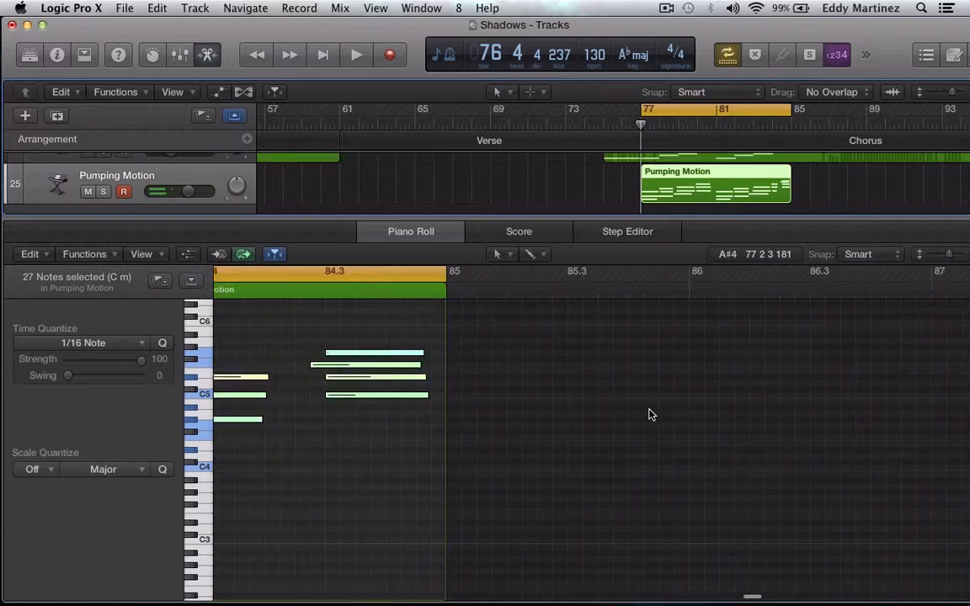
pyautogui.scroll(3, 649, 415)
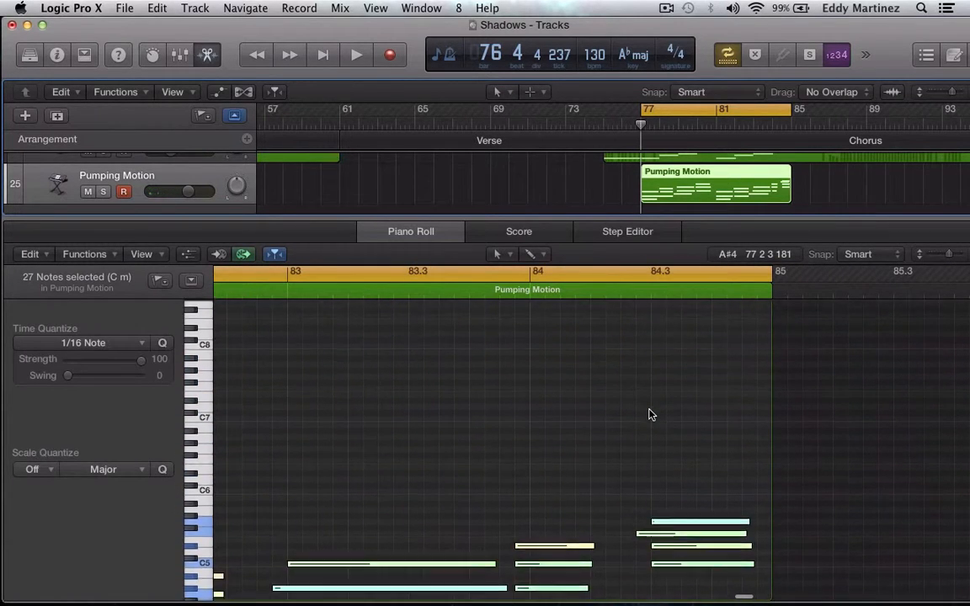
pyautogui.scroll(-3, 648, 414)
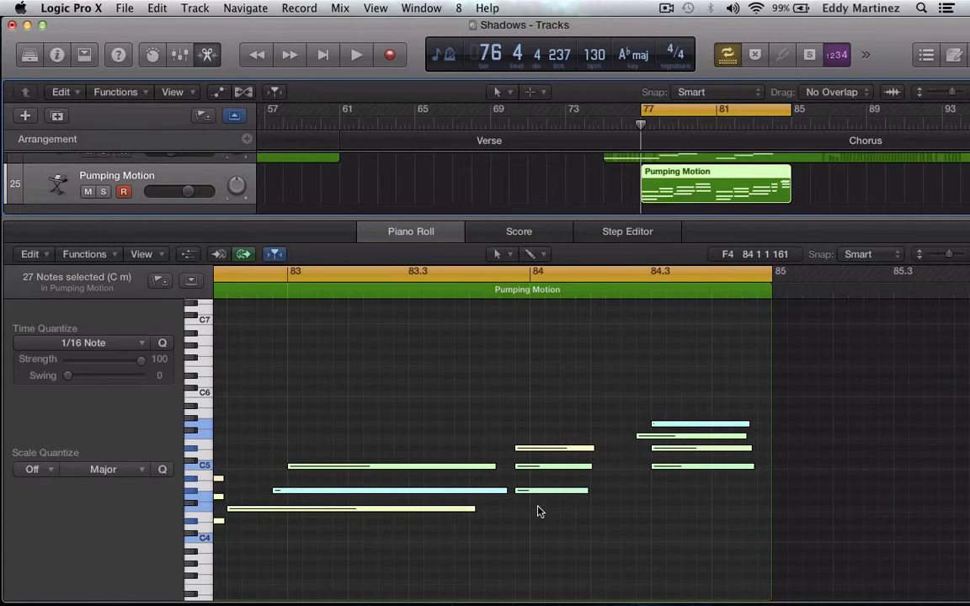
pyautogui.scroll(-3, 405, 506)
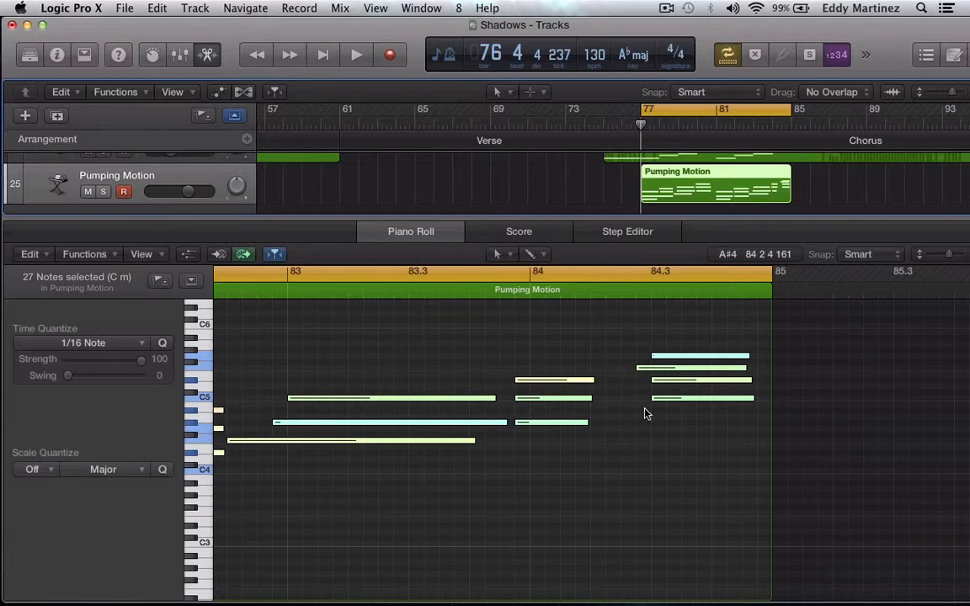
pyautogui.click(726, 55)
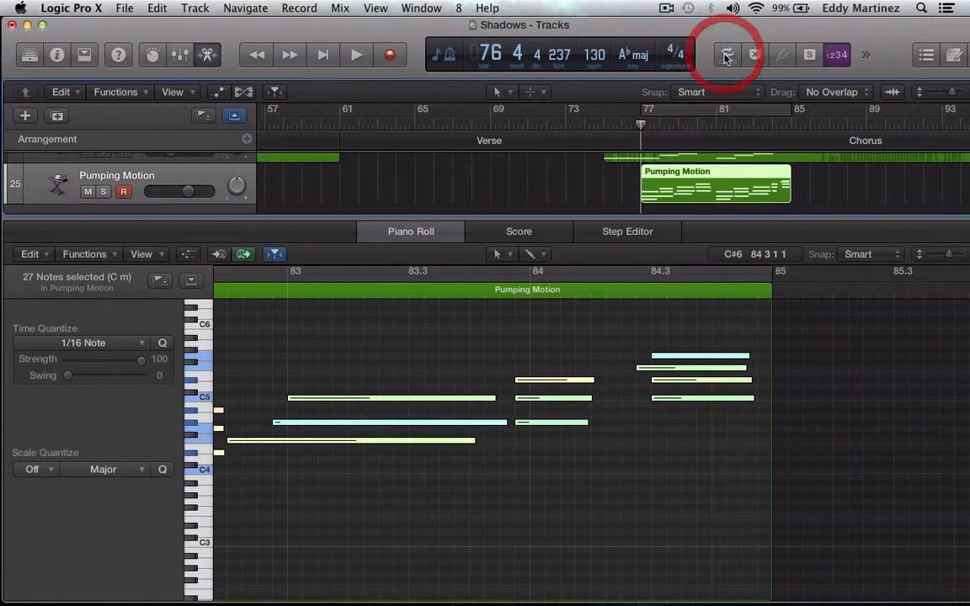
# Close the Piano Roll and paste three consecutive copies of the Pumping Motion region from bar 85 to bar 109.
pyautogui.click(425, 237)
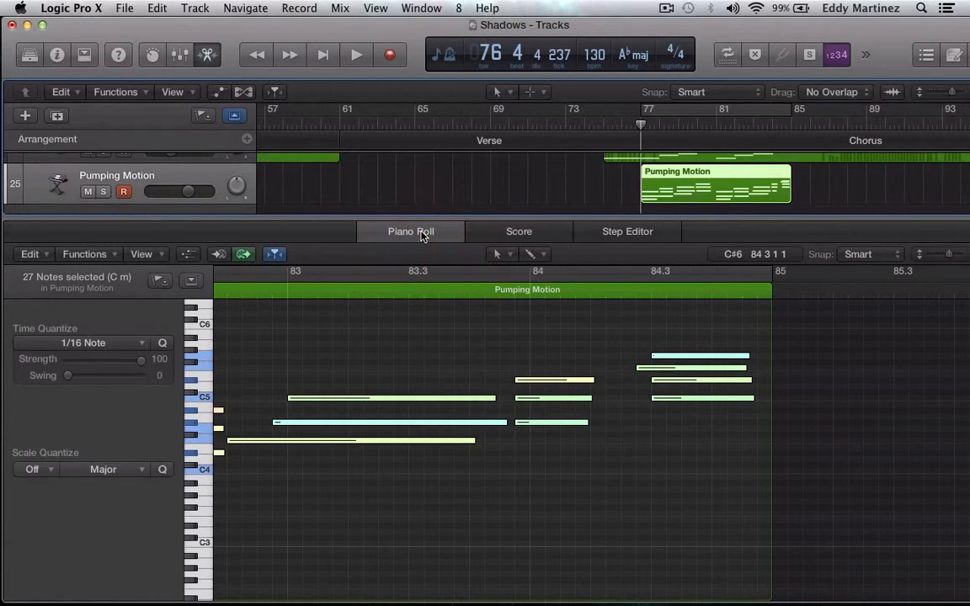
pyautogui.click(423, 237)
pyautogui.click(761, 543)
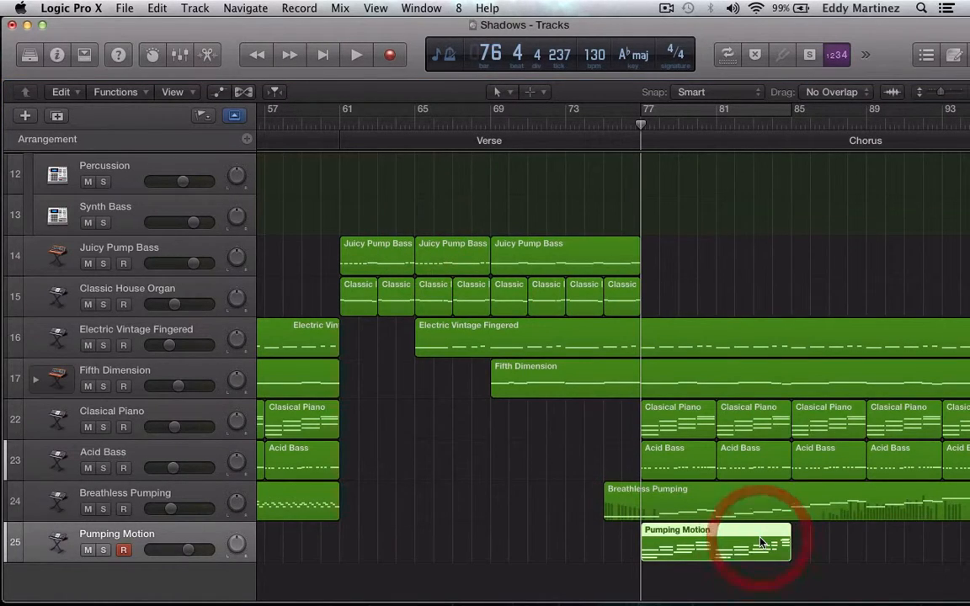
pyautogui.press('super+c')
pyautogui.press('.')
pyautogui.press('.')
pyautogui.press('.')
pyautogui.press('.')
pyautogui.press('.')
pyautogui.press('.')
pyautogui.press('.')
pyautogui.press('.')
pyautogui.press('.')
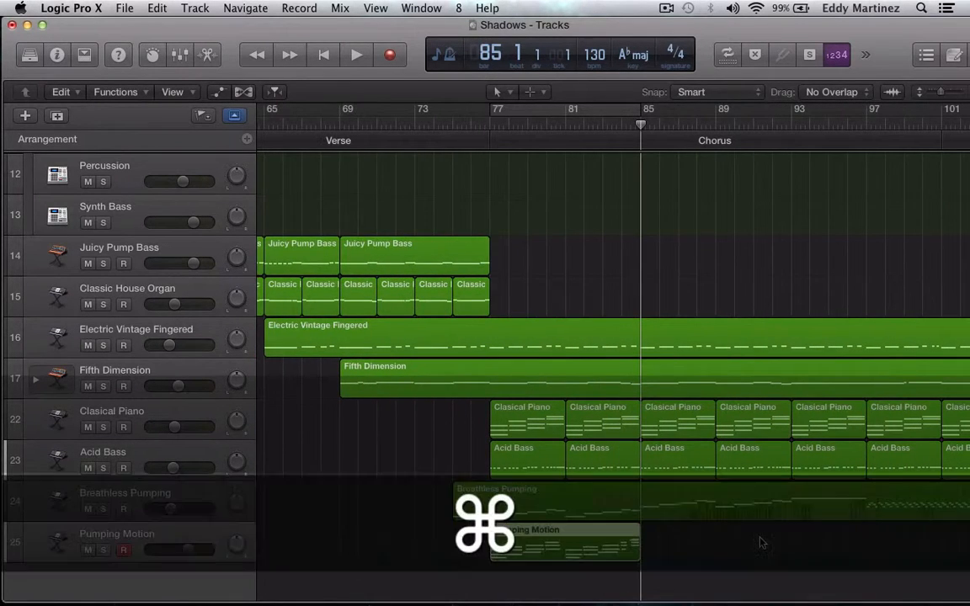
pyautogui.press('super+v')
pyautogui.press('super+v')
pyautogui.press('super+v')
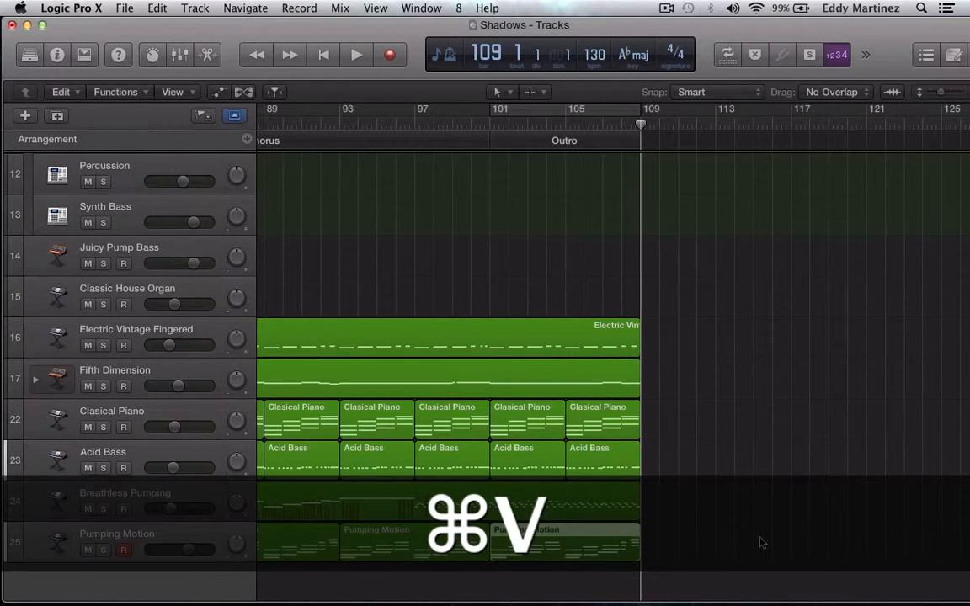
# Review the regions on all tracks from the intro through to the outro.
pyautogui.hscroll(-15, 761, 544)
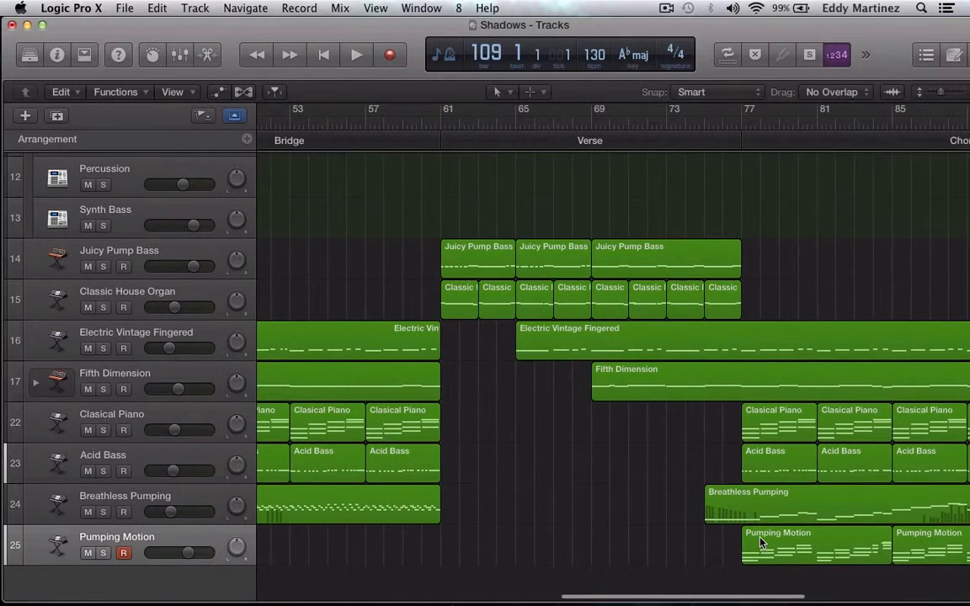
pyautogui.hscroll(-8, 761, 544)
pyautogui.scroll(10, 761, 543)
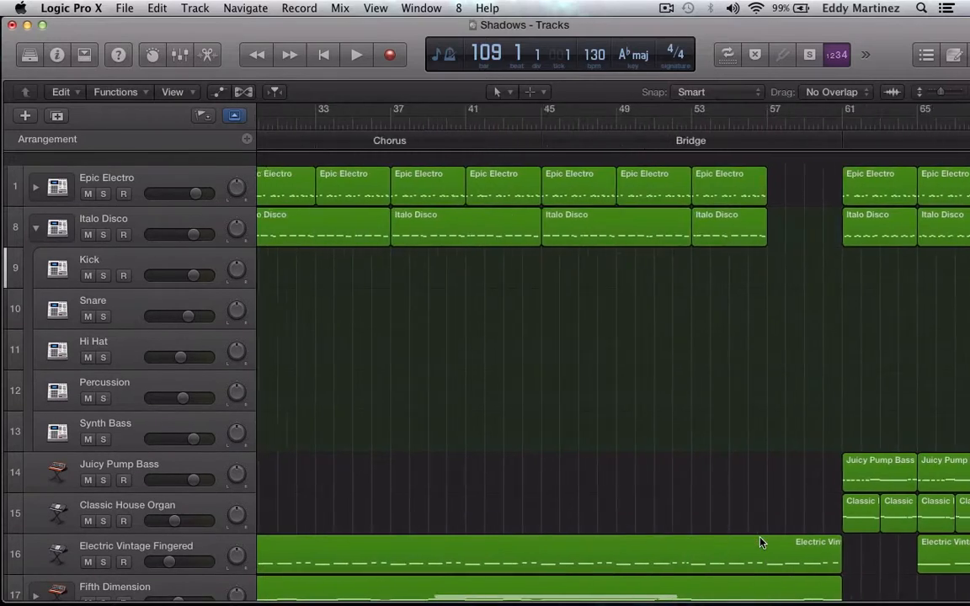
pyautogui.hscroll(-12, 760, 543)
pyautogui.scroll(-8, 761, 544)
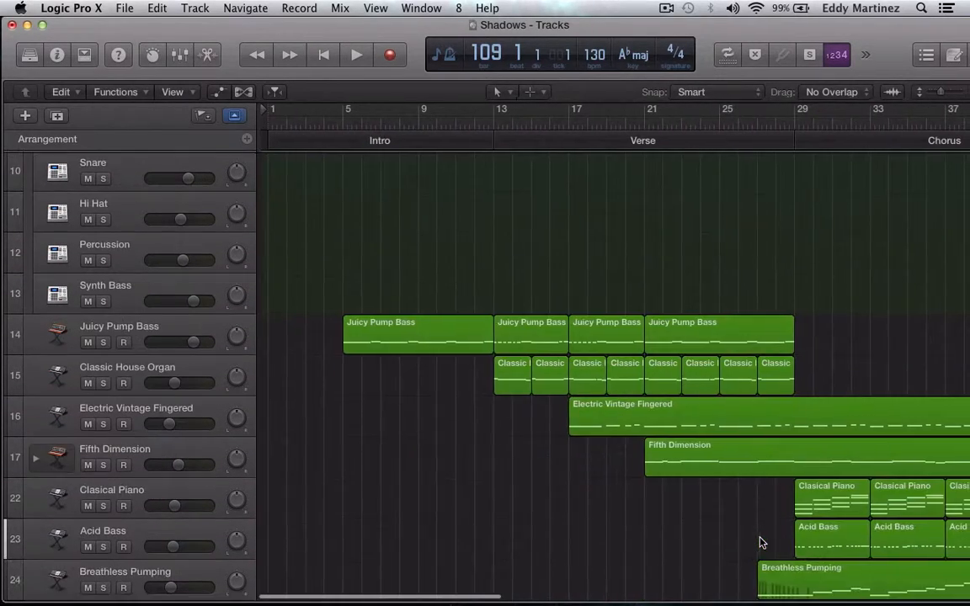
pyautogui.hscroll(20, 761, 544)
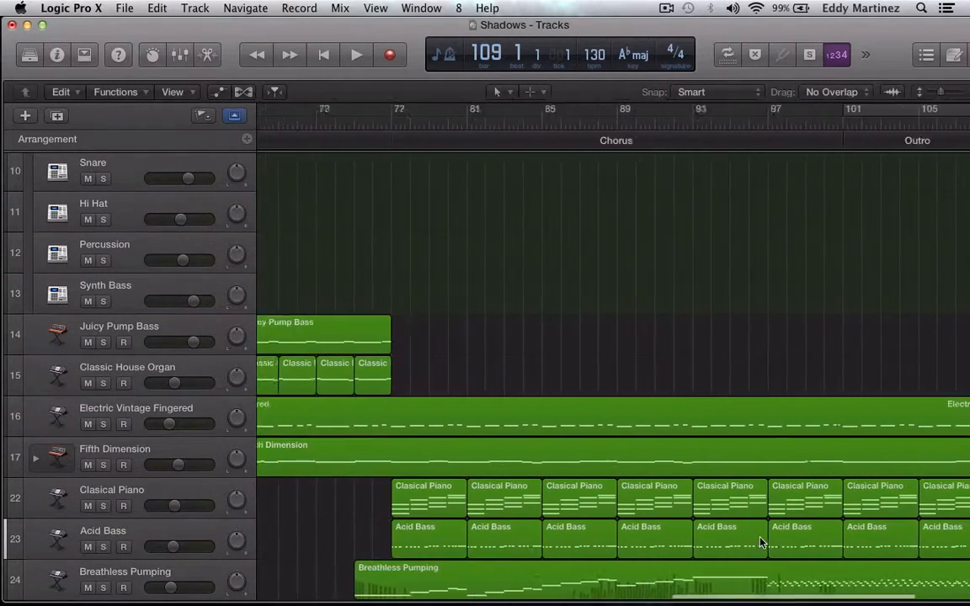
# Check how far the regions on each track extend through the second chorus and outro up to bar 109.
pyautogui.hscroll(3, 760, 543)
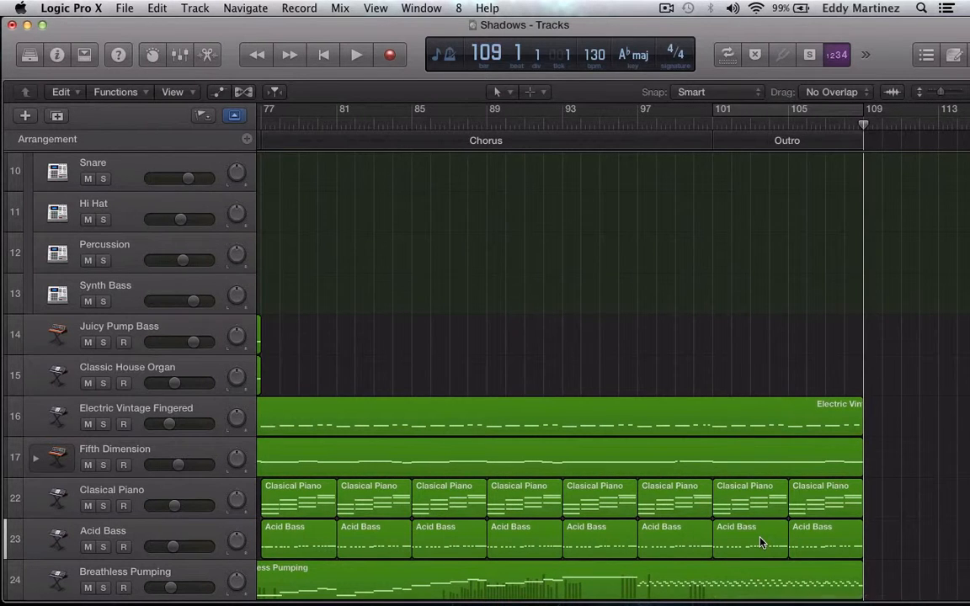
pyautogui.scroll(5, 761, 543)
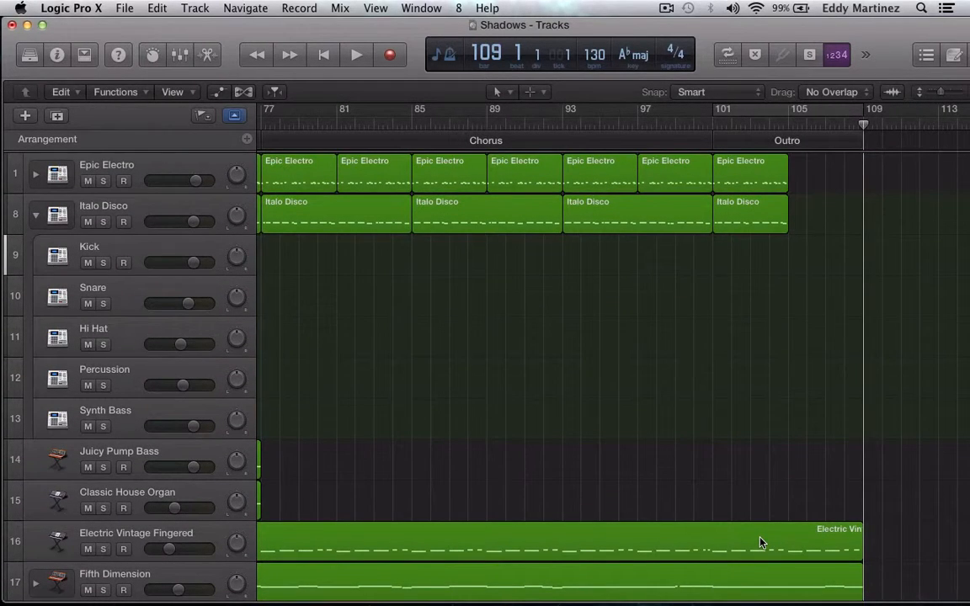
pyautogui.scroll(1, 760, 543)
pyautogui.scroll(-3, 247, 516)
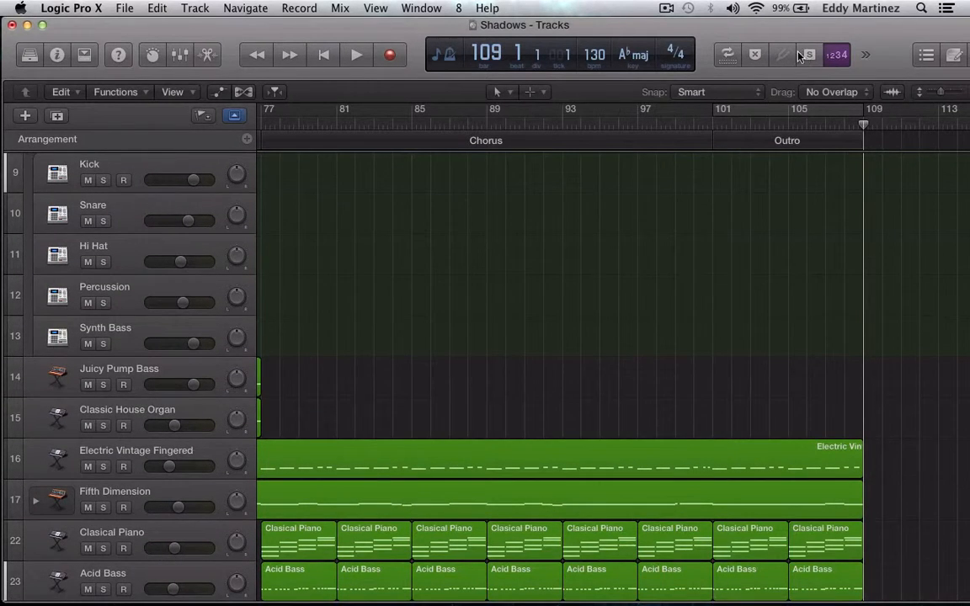
pyautogui.scroll(3, 872, 209)
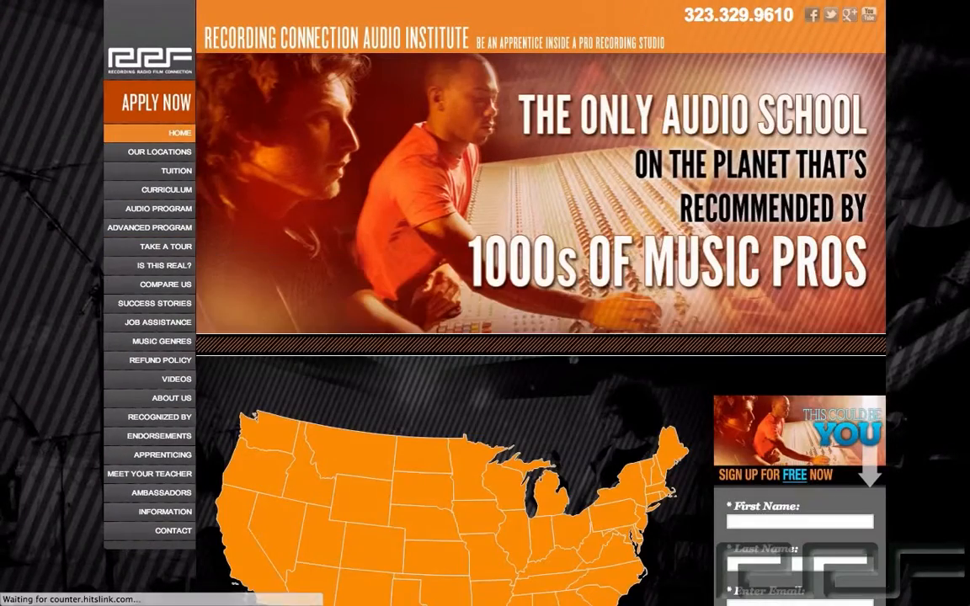
# Switch to the Recording Connection website in the browser, look over its home page and open the Take a Tour page.
pyautogui.scroll(-3, 485, 303)
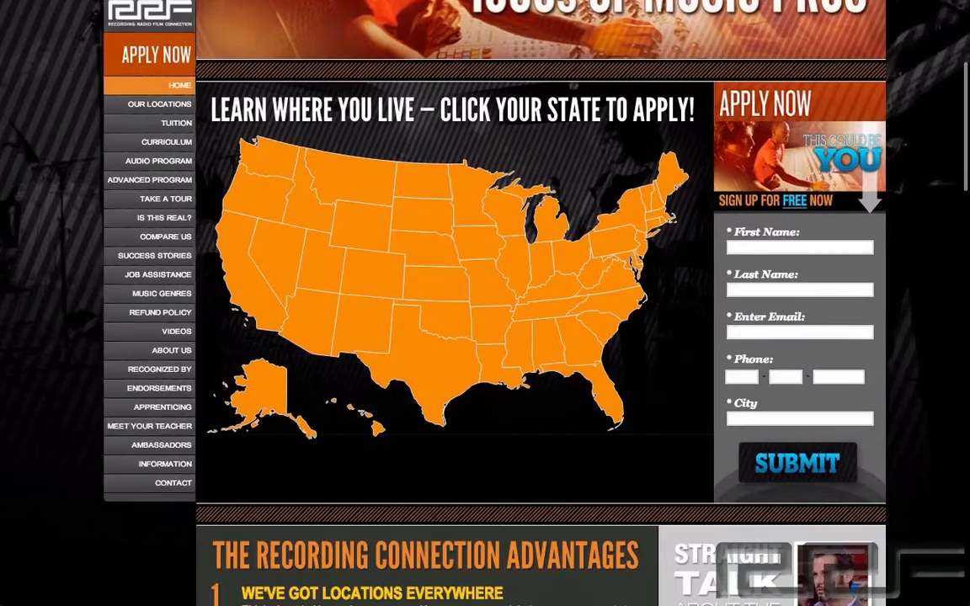
pyautogui.scroll(5, 485, 303)
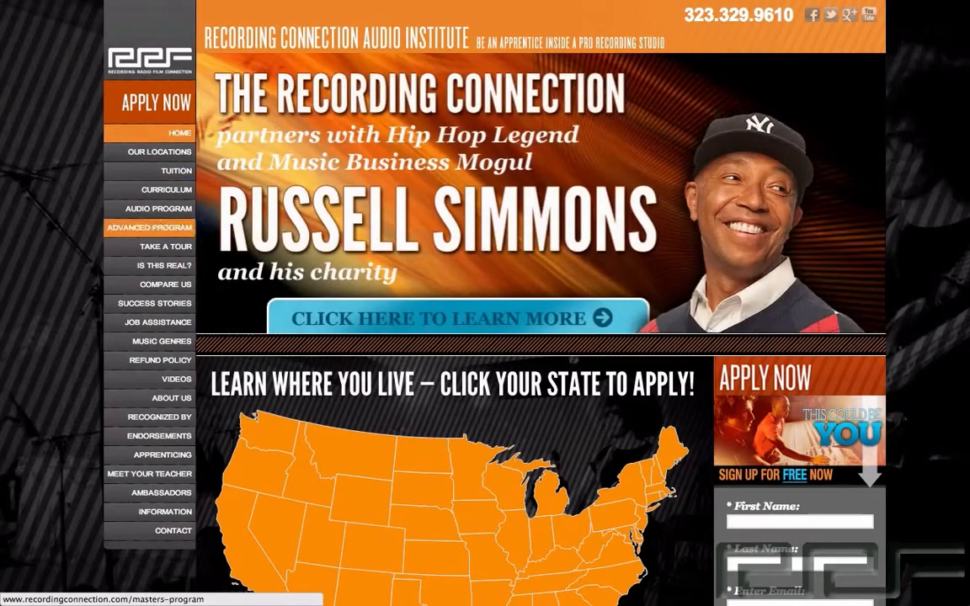
pyautogui.click(166, 247)
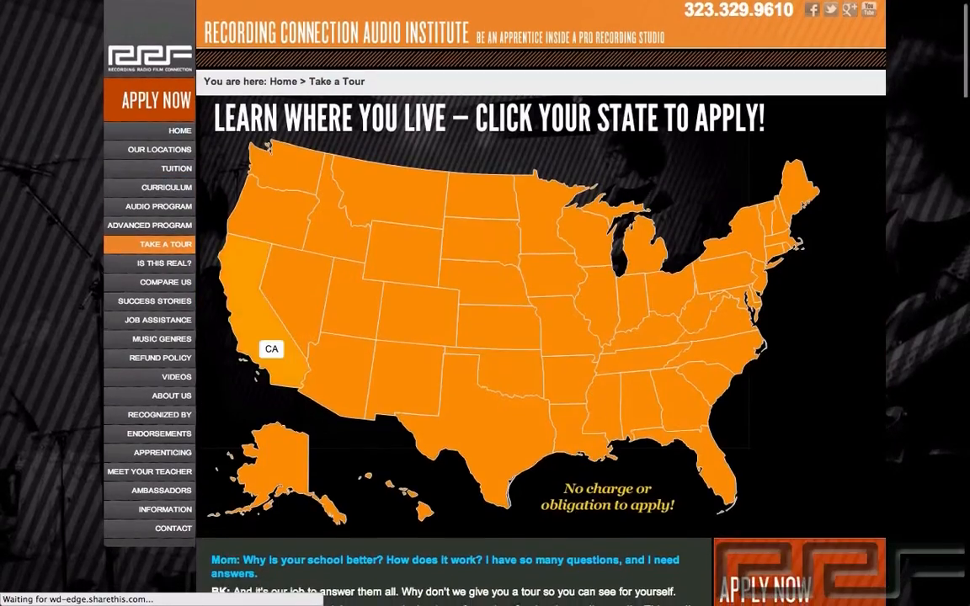
# View the free sign-up form for California from the state map, then open the Success Stories page.
pyautogui.click(269, 344)
pyautogui.scroll(-4, 539, 337)
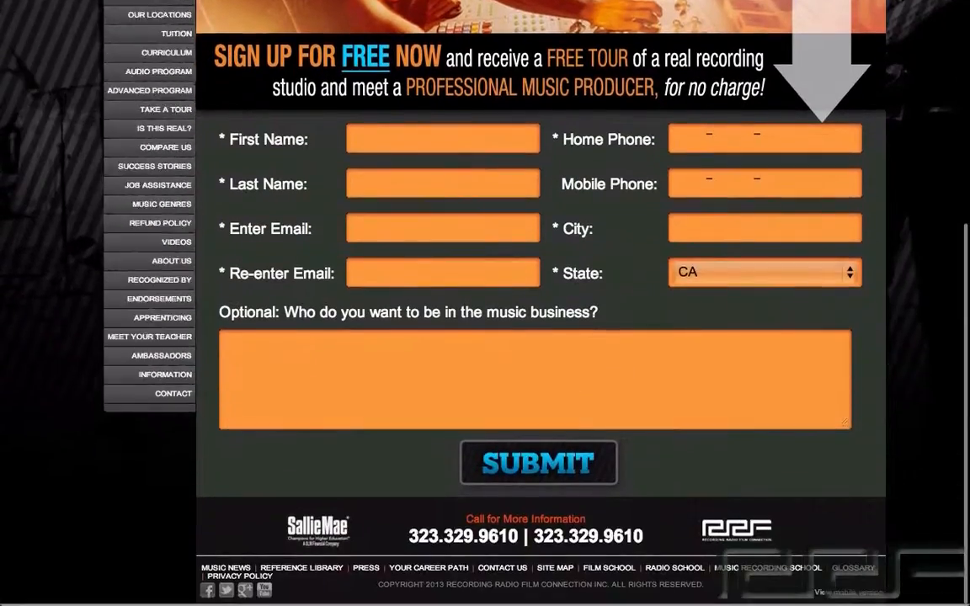
pyautogui.scroll(4, 539, 337)
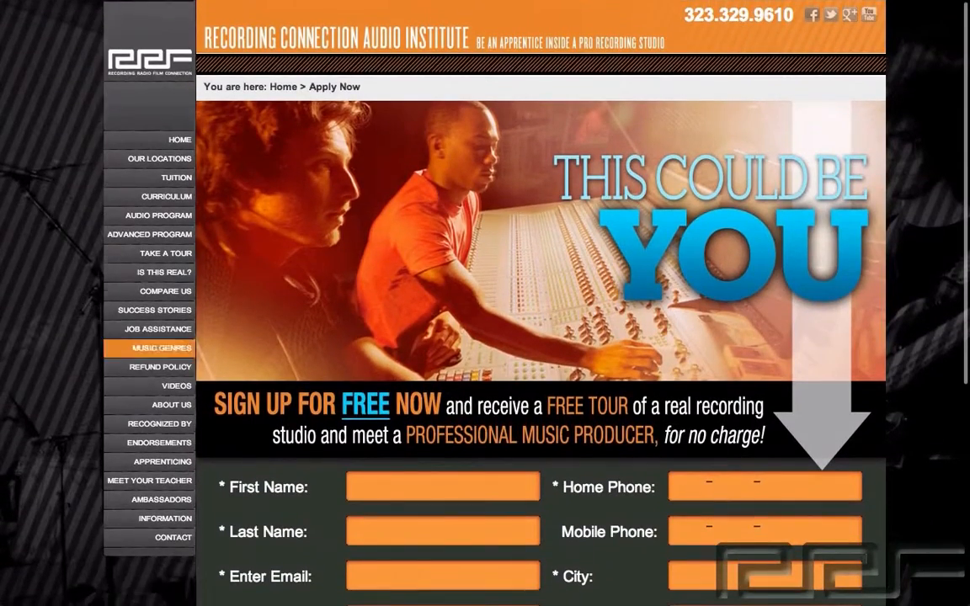
pyautogui.click(154, 308)
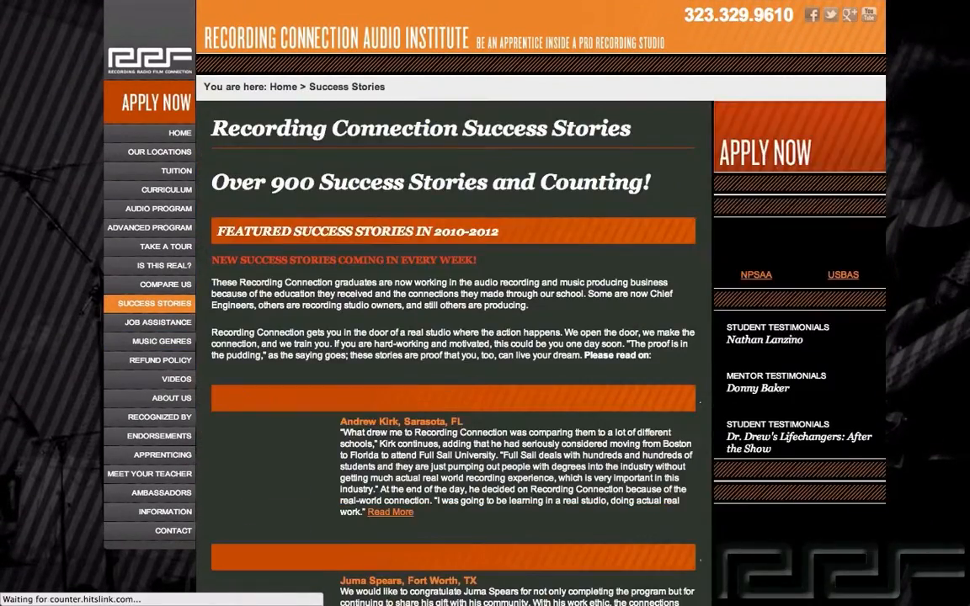